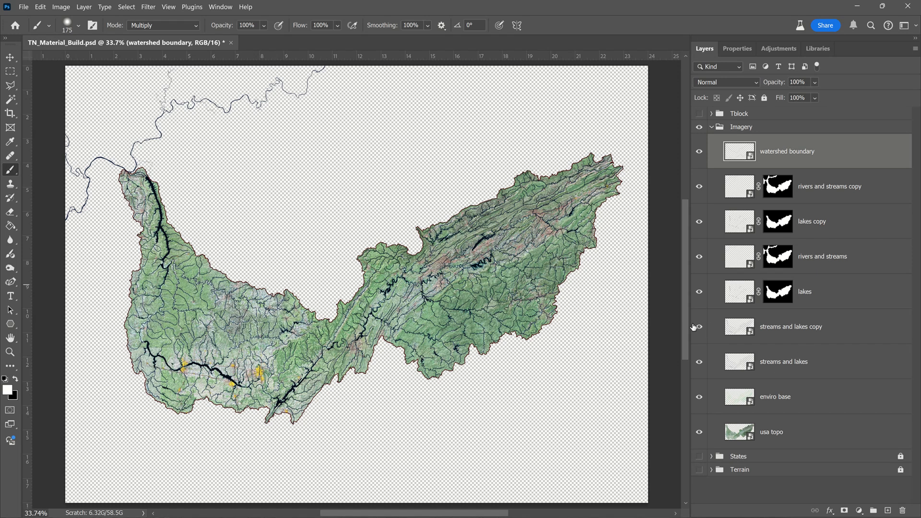
# Step: Hide the "streams and lakes" and "streams and lakes copy" layers and inspect the map imagery up close
pyautogui.moveTo(699, 327); pyautogui.dragTo(702, 365)
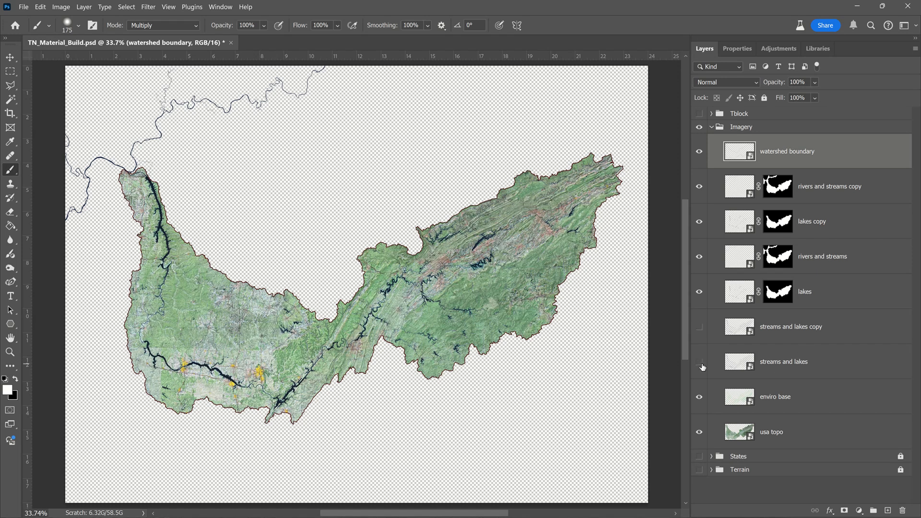
pyautogui.scroll(3, 171, 311)
pyautogui.scroll(5, 171, 308)
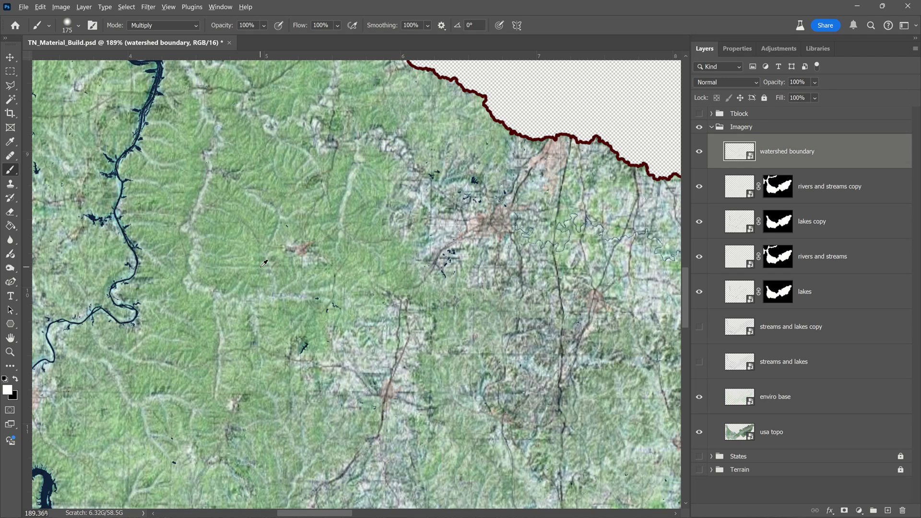
# Step: Switch to Chrome and review the Watershed Project page's template downloads, including hydrusm010g.zip, and the ArcGIS Pro work section
pyautogui.hotkey('alt', 'Tab')
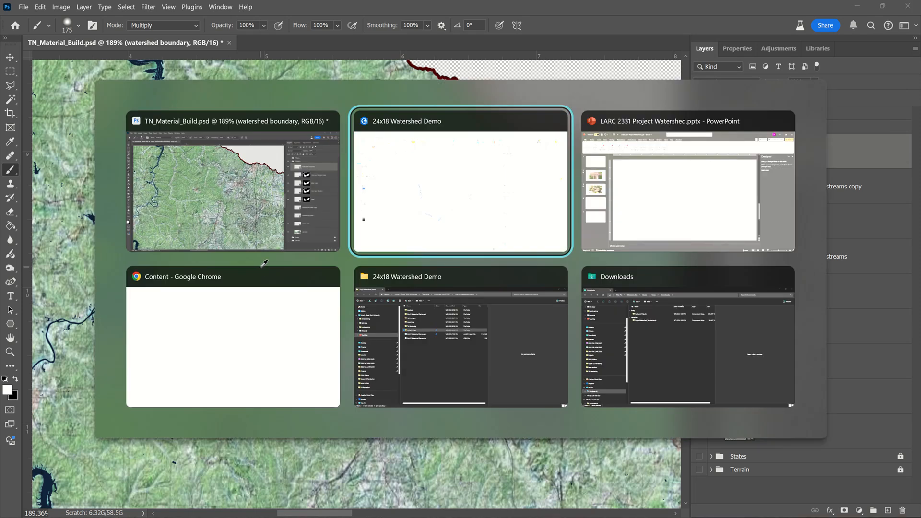
pyautogui.hotkey('alt', 'Tab')
pyautogui.hotkey('alt', 'Tab')
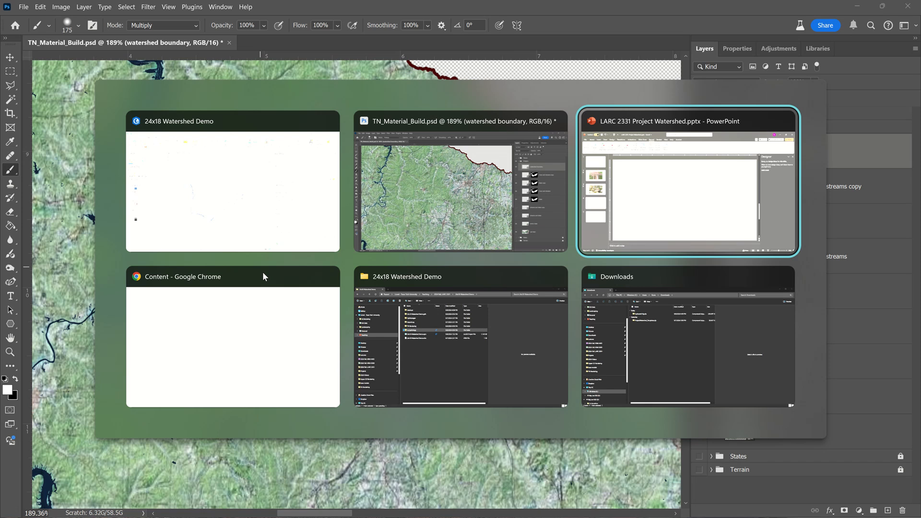
pyautogui.hotkey('alt', 'Tab')
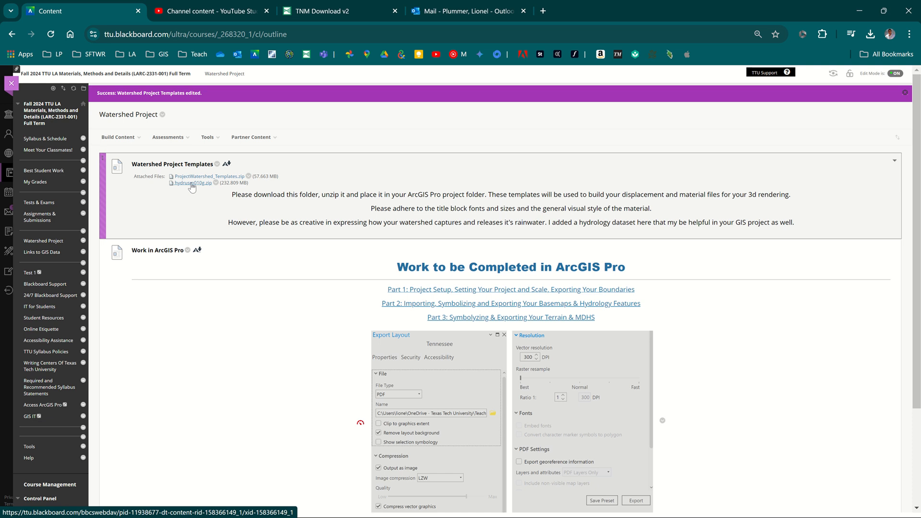
pyautogui.scroll(-1, 308, 314)
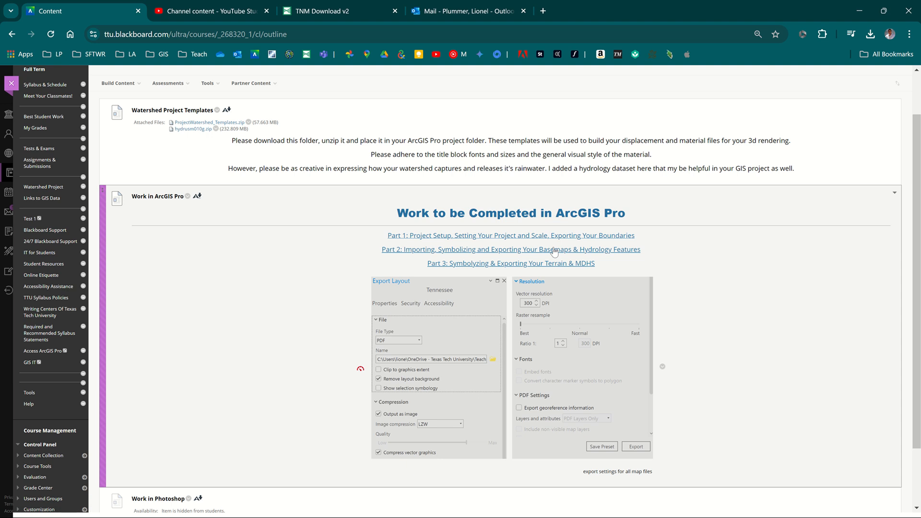
pyautogui.scroll(1, 597, 221)
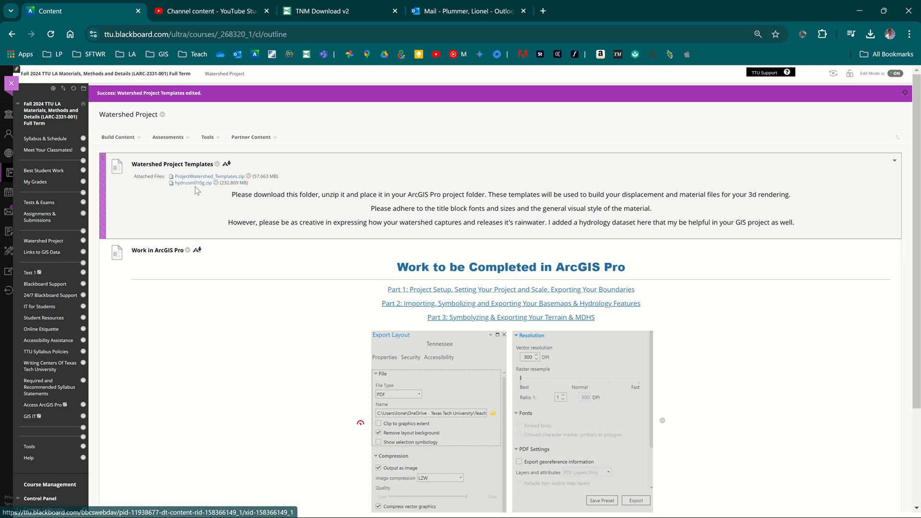
pyautogui.hotkey('alt', 'Tab')
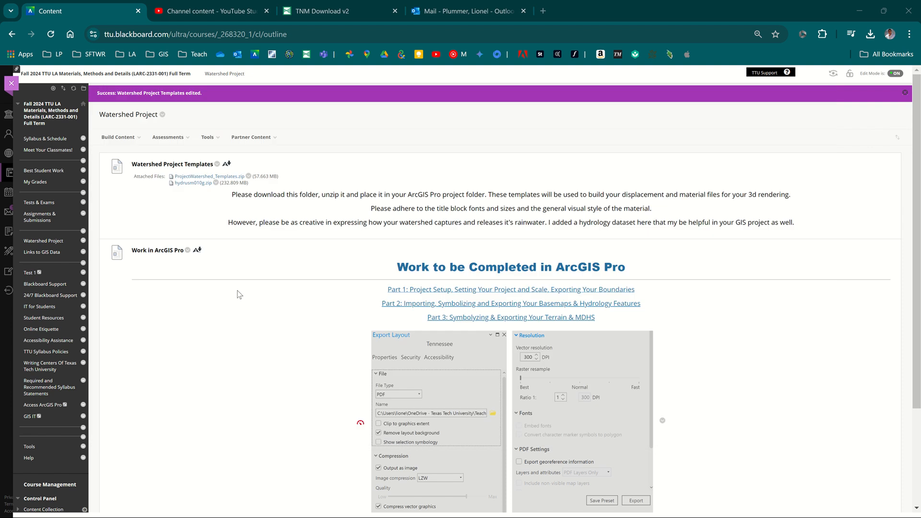
pyautogui.hotkey('alt', 'Tab')
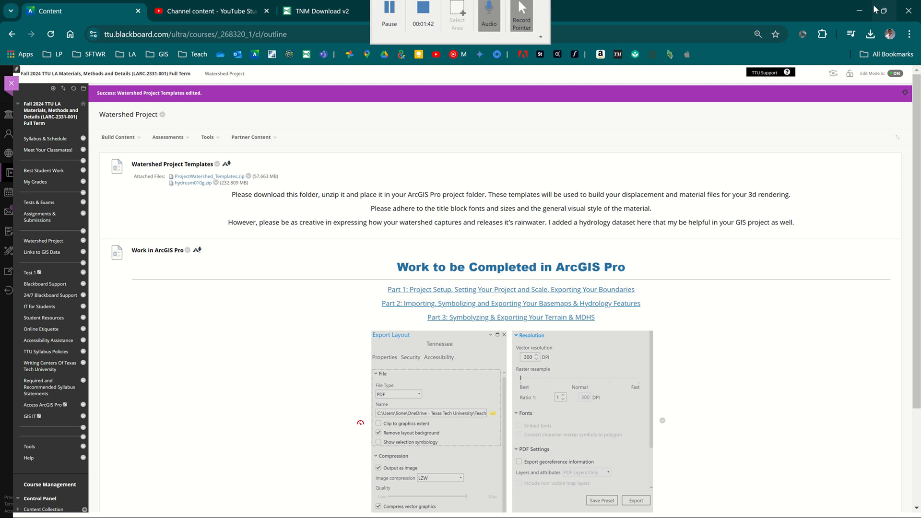
pyautogui.click(859, 11)
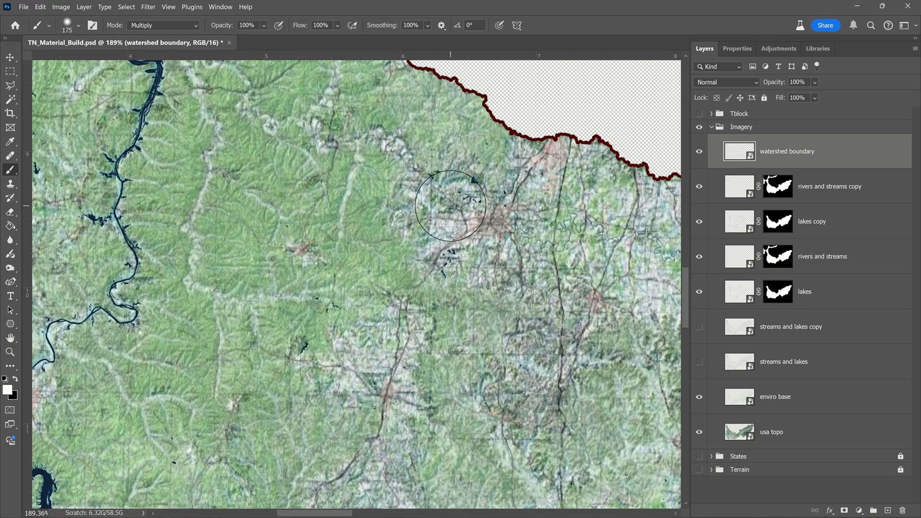
# Step: Switch to ArcGIS Pro and review the us_hydrology data in the project's Catalog
pyautogui.click(858, 7)
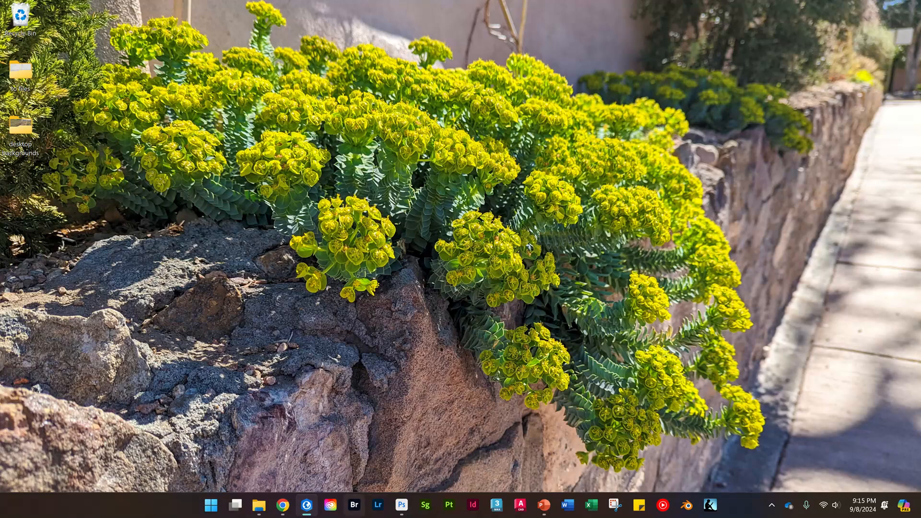
pyautogui.click(313, 511)
pyautogui.click(426, 302)
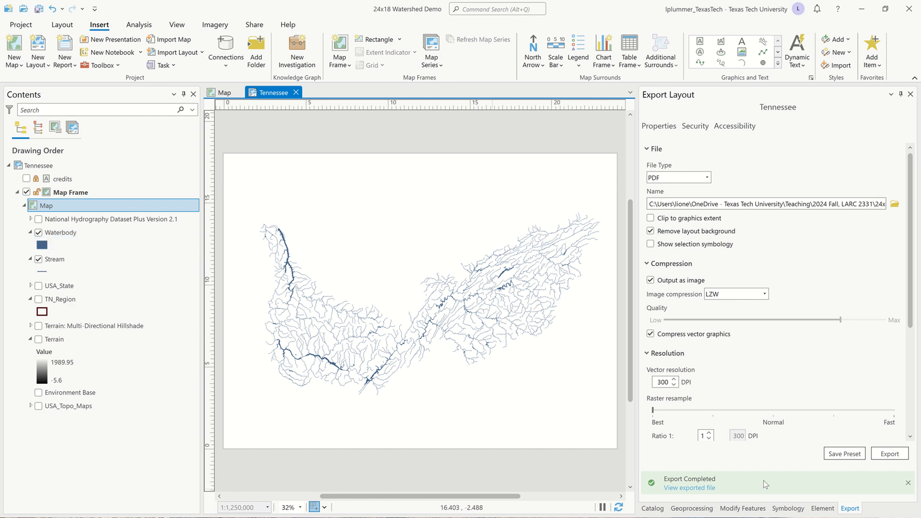
pyautogui.click(654, 508)
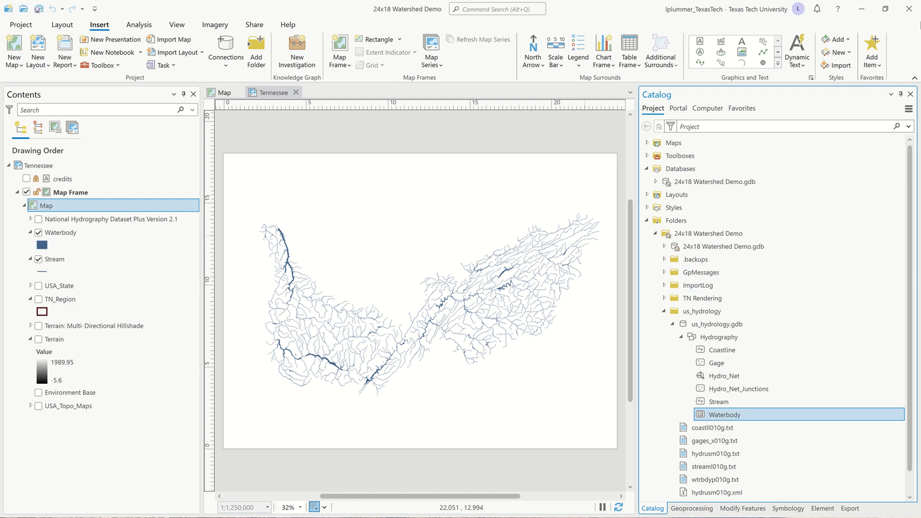
pyautogui.click(862, 9)
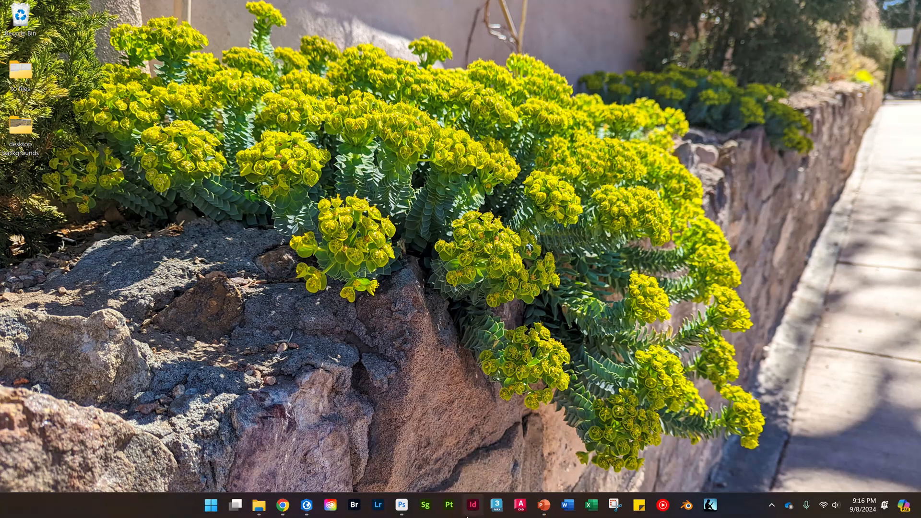
# Step: Return to Photoshop and make both the "streams and lakes" layer and its copy visible, with "streams and lakes" selected
pyautogui.click(406, 514)
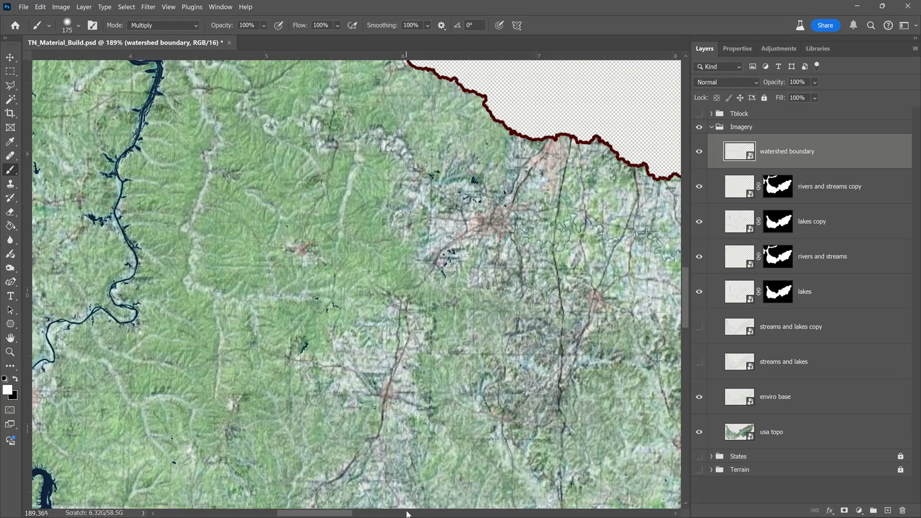
pyautogui.scroll(-5, 312, 286)
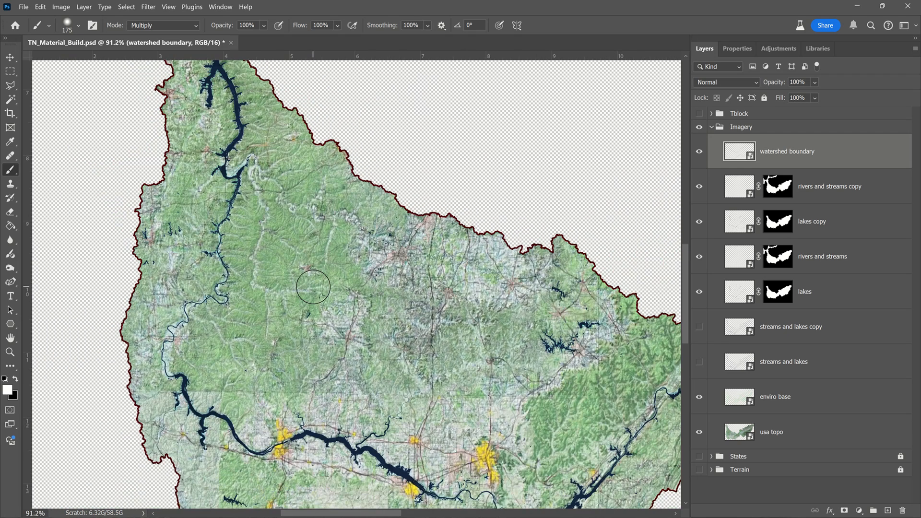
pyautogui.scroll(-4, 313, 286)
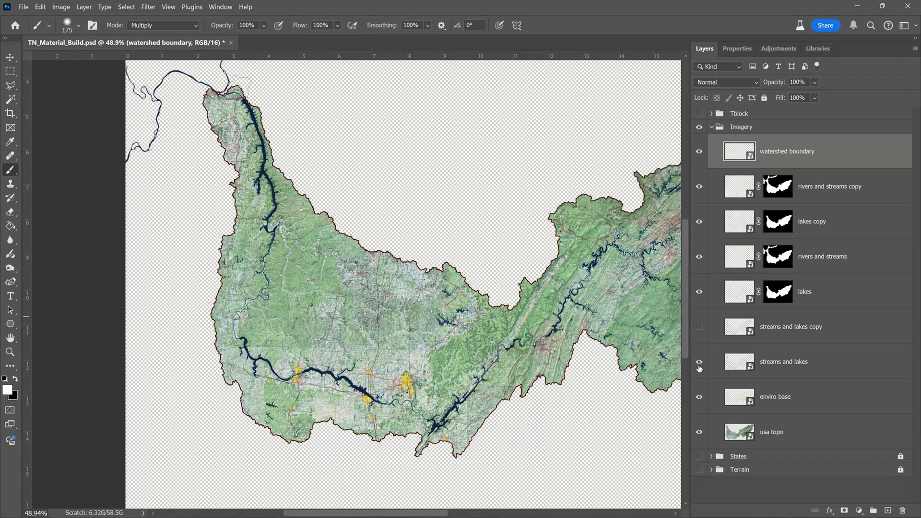
pyautogui.click(813, 367)
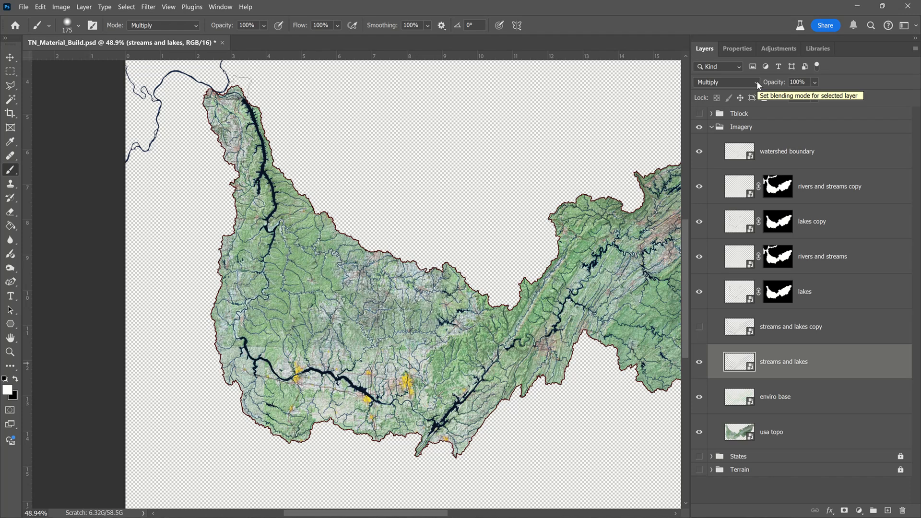
pyautogui.click(698, 327)
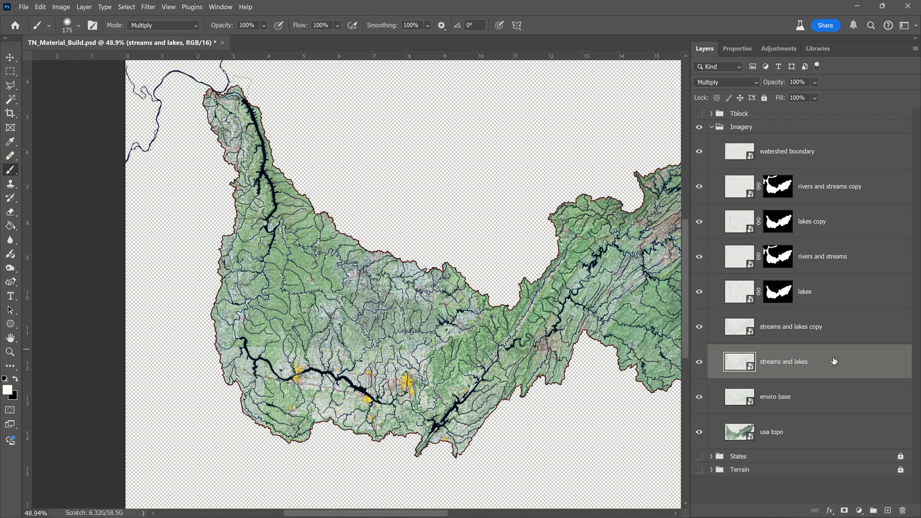
pyautogui.moveTo(835, 361); pyautogui.dragTo(838, 331)
pyautogui.scroll(-3, 263, 377)
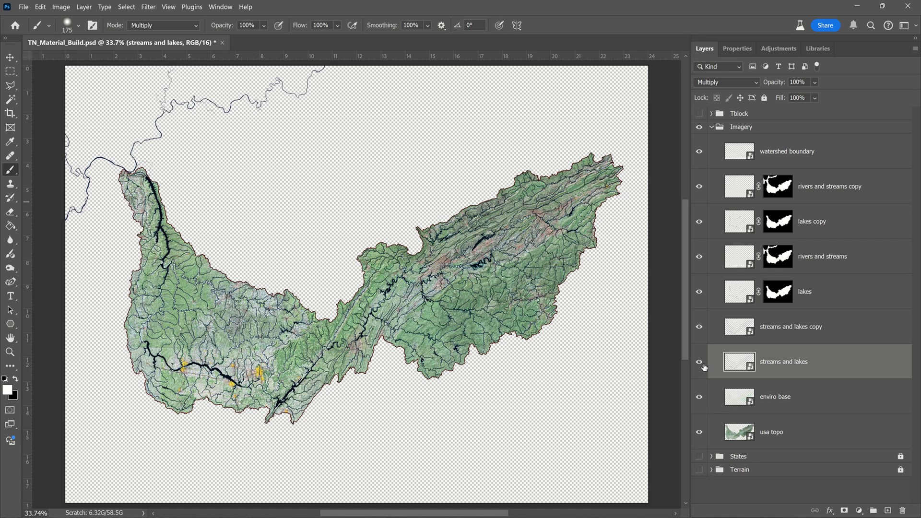
# Step: With the other Imagery layers hidden, duplicate the "enviro base" layer and set the copy's blend mode to Multiply
pyautogui.moveTo(703, 364); pyautogui.dragTo(702, 154)
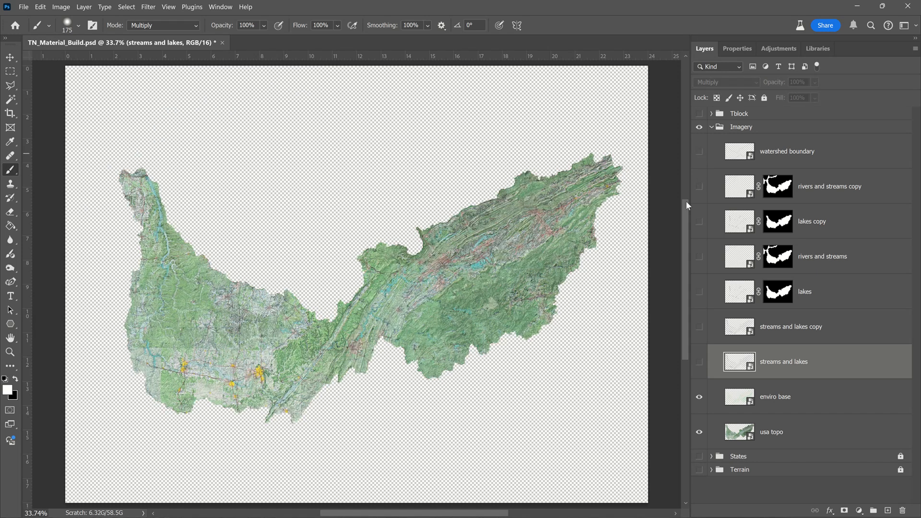
pyautogui.click(698, 432)
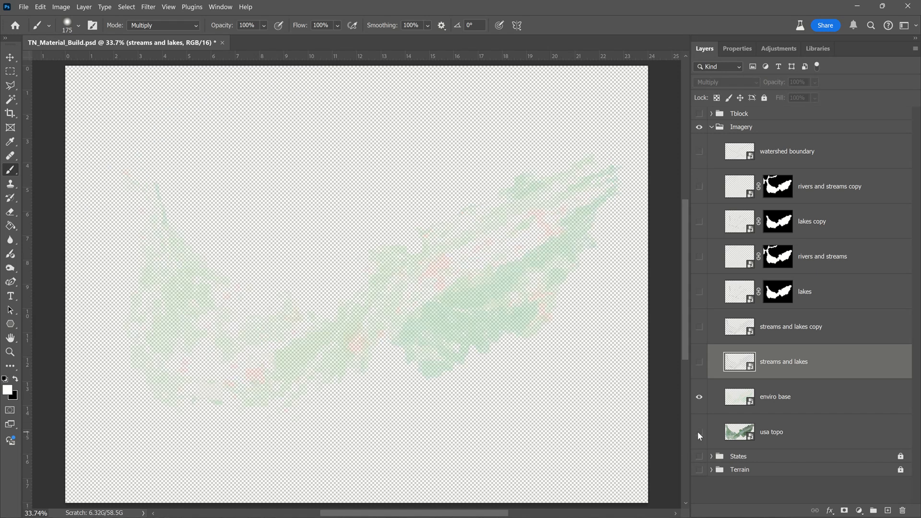
pyautogui.click(821, 407)
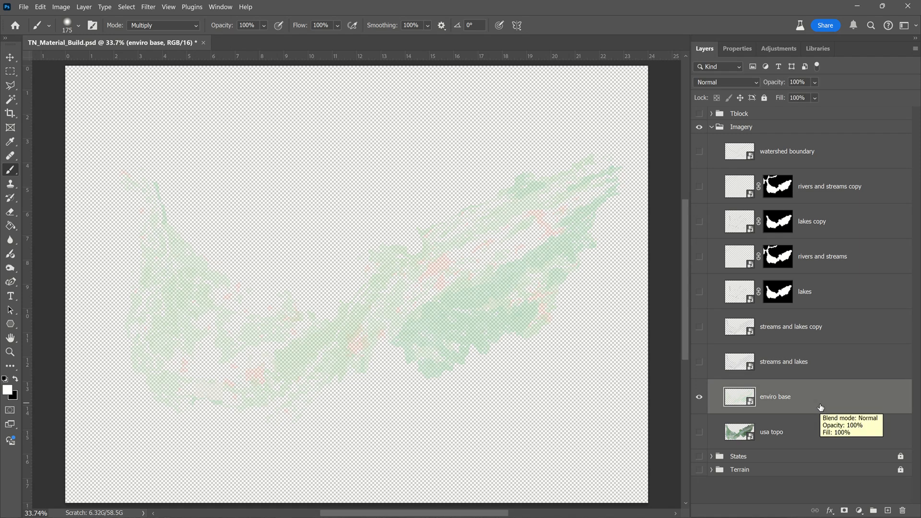
pyautogui.moveTo(820, 407); pyautogui.dragTo(817, 378)
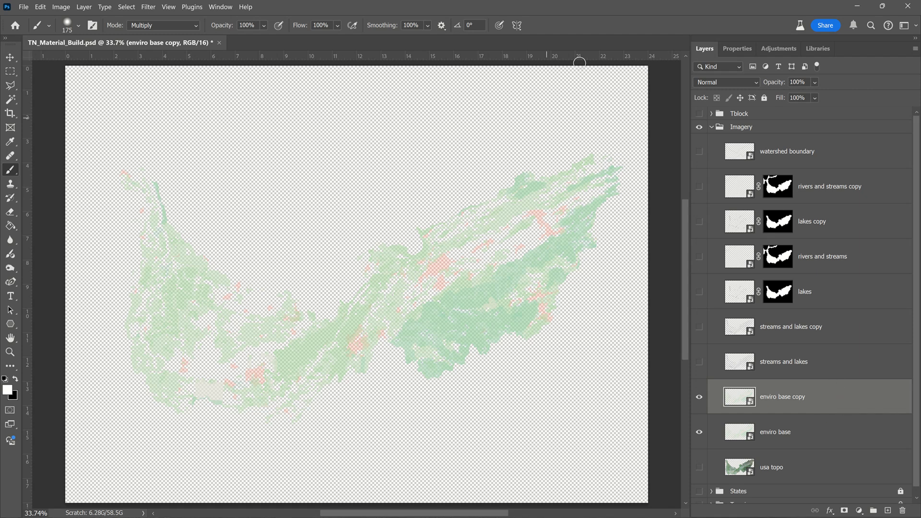
pyautogui.click(752, 82)
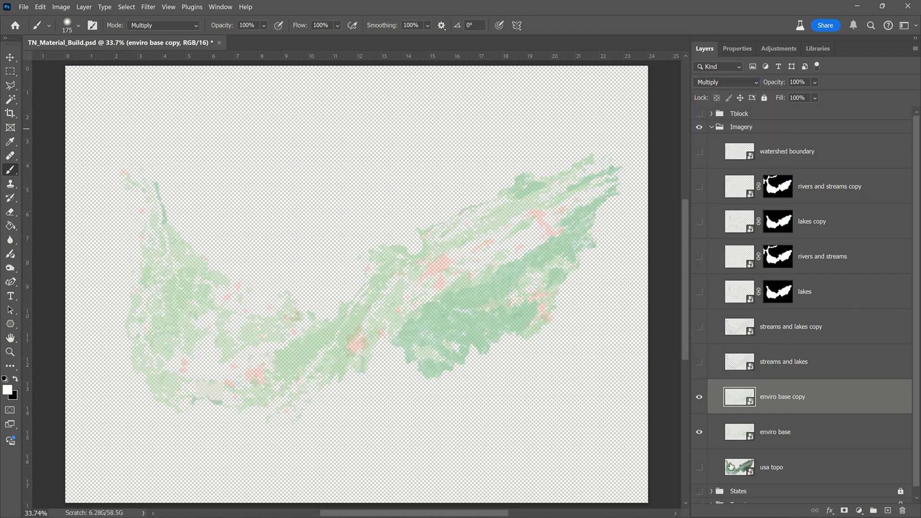
# Step: Show the "usa topo" layer and all layers from "streams and lakes" through "watershed boundary" again
pyautogui.click(699, 468)
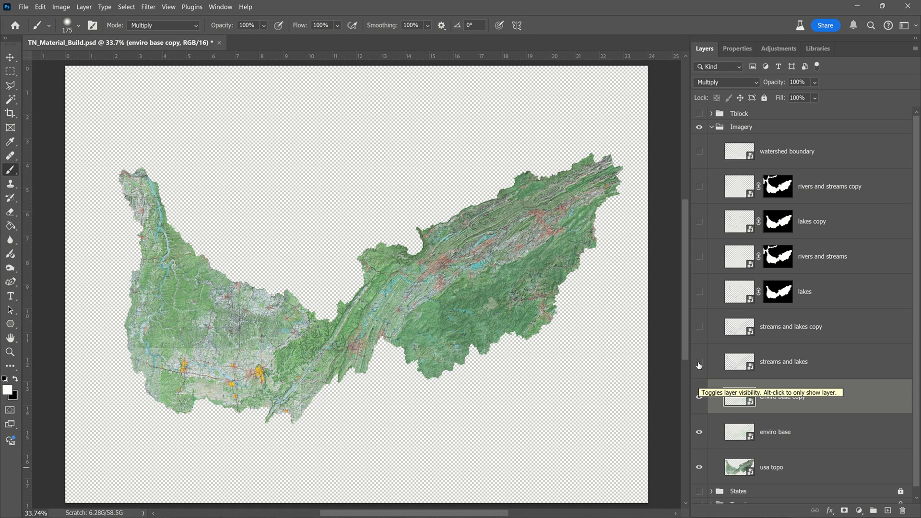
pyautogui.moveTo(699, 363); pyautogui.dragTo(699, 166)
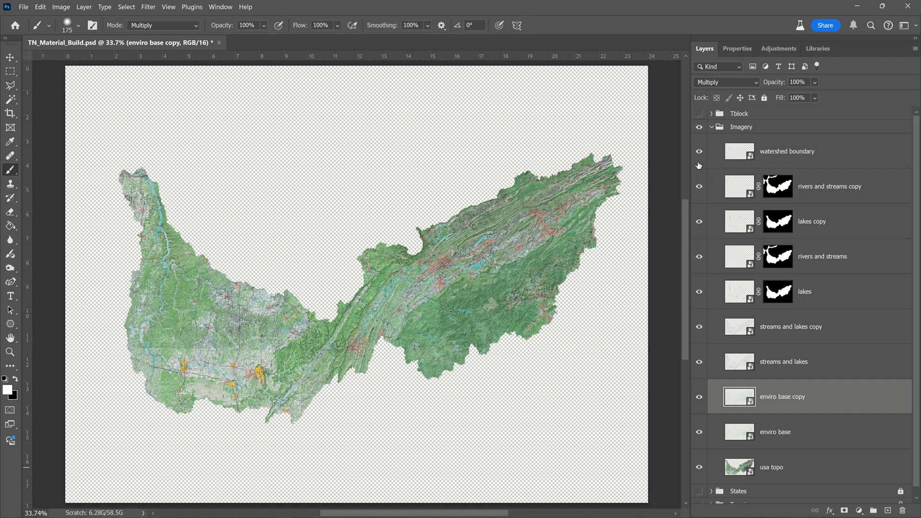
pyautogui.click(713, 127)
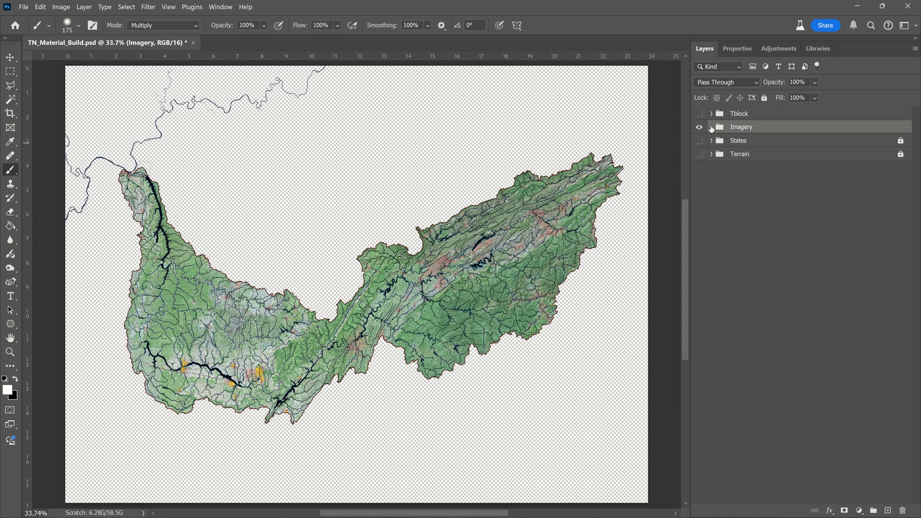
pyautogui.click(712, 128)
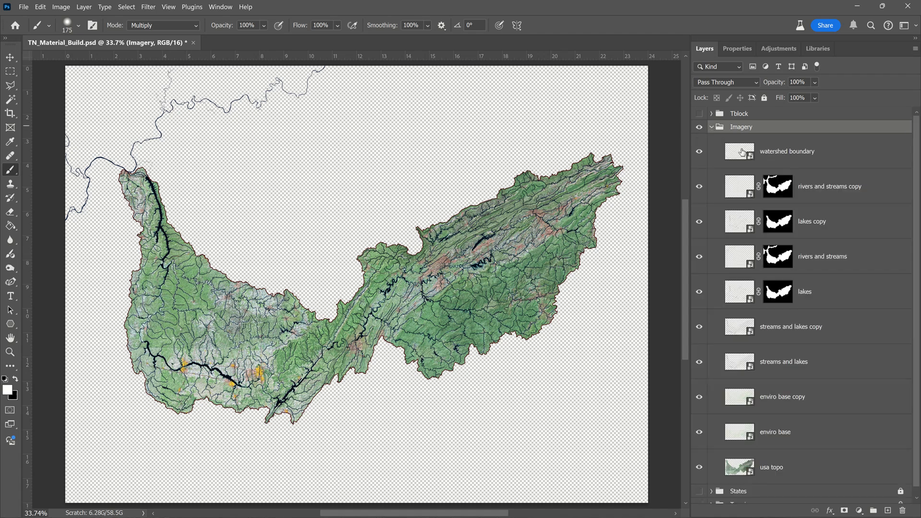
# Step: Set the "streams and lakes copy" layer's opacity to 50% and adjust the opacity of the "usa topo" layer
pyautogui.click(822, 334)
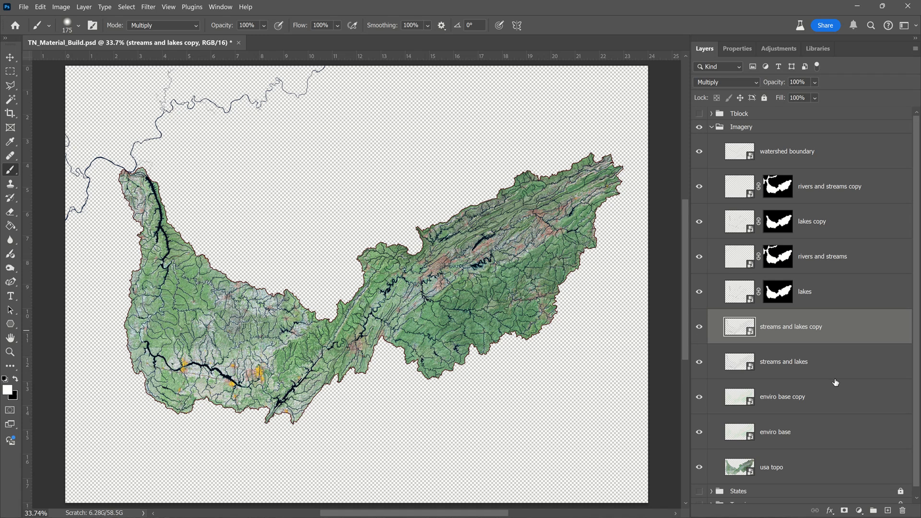
pyautogui.click(815, 82)
pyautogui.moveTo(847, 96); pyautogui.dragTo(823, 97)
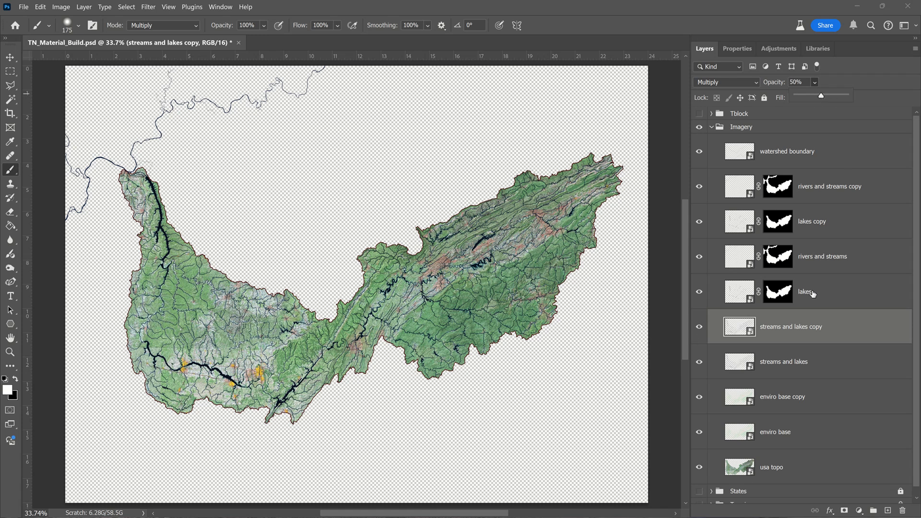
pyautogui.click(823, 465)
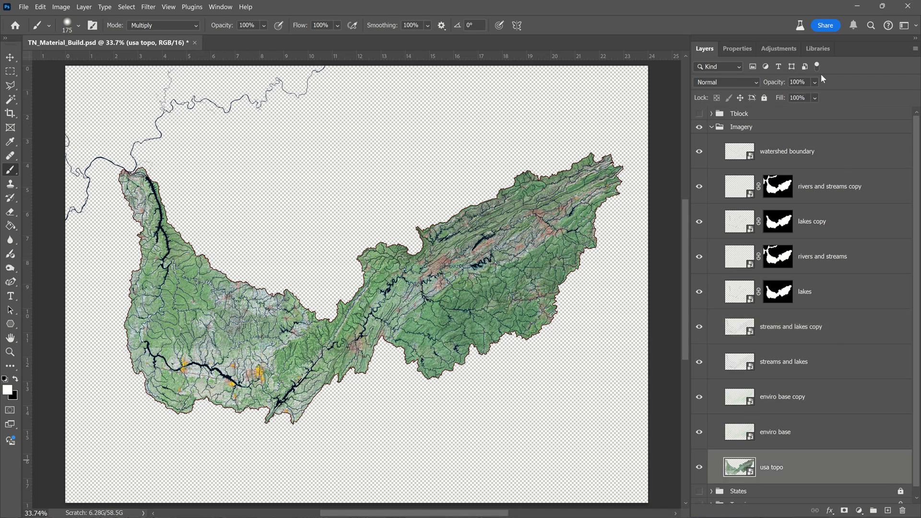
pyautogui.moveTo(787, 79); pyautogui.dragTo(834, 99)
# Step: Collapse the Imagery group and show the States and Tblock groups
pyautogui.click(711, 127)
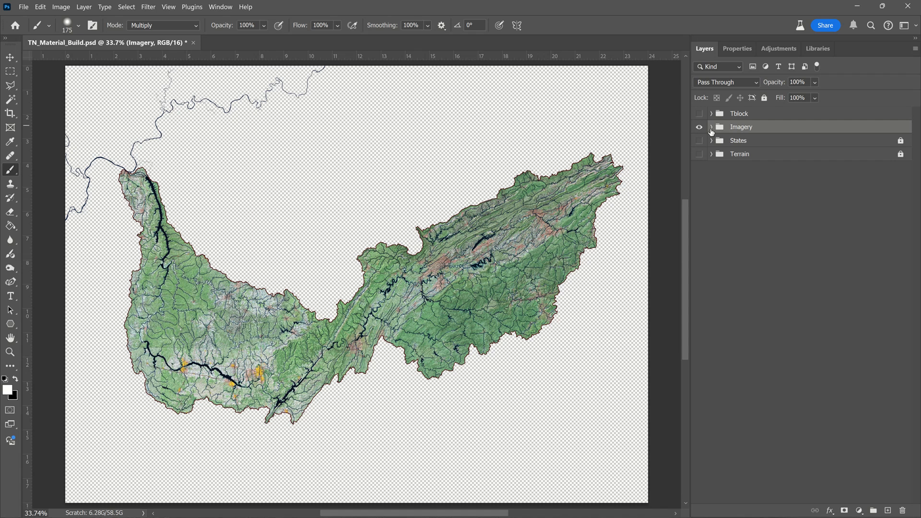
pyautogui.click(700, 142)
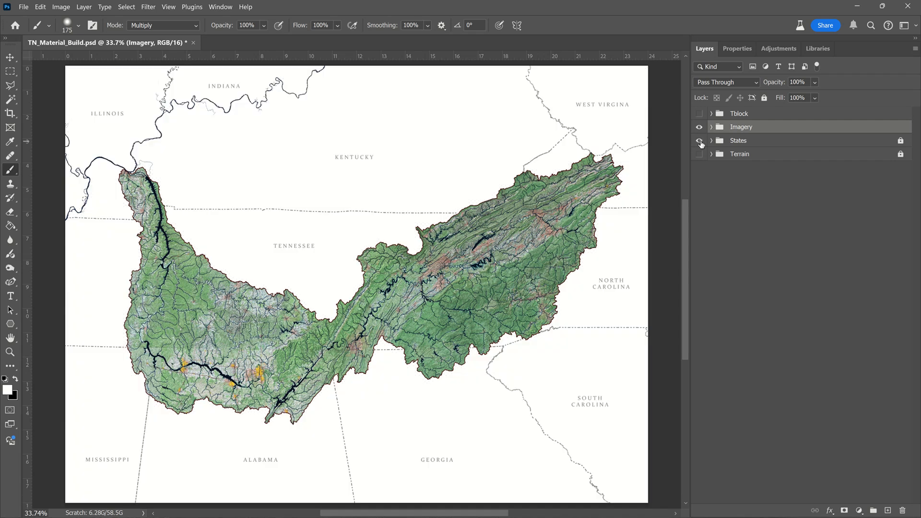
pyautogui.click(699, 114)
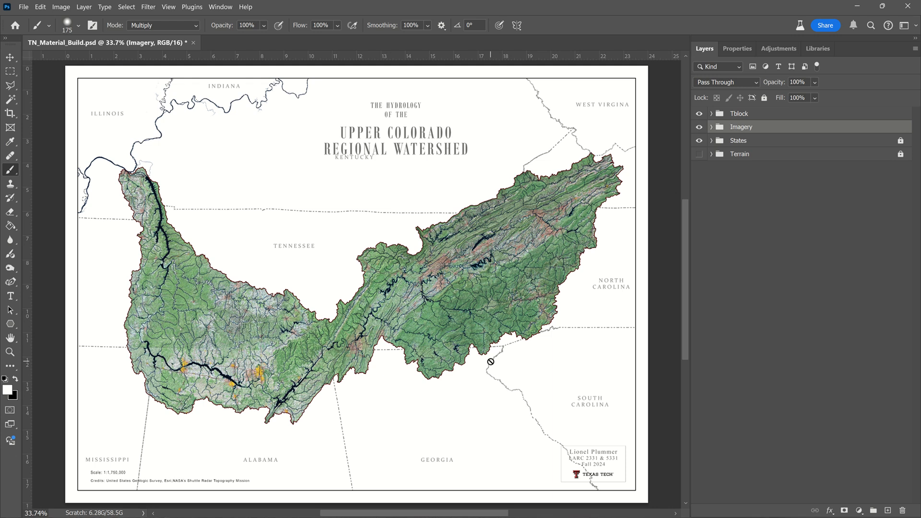
# Step: Expand the Tblock group and make a rectangular marquee selection around the course and Texas Tech title box, reaching past the map border
pyautogui.moveTo(455, 422); pyautogui.dragTo(440, 403)
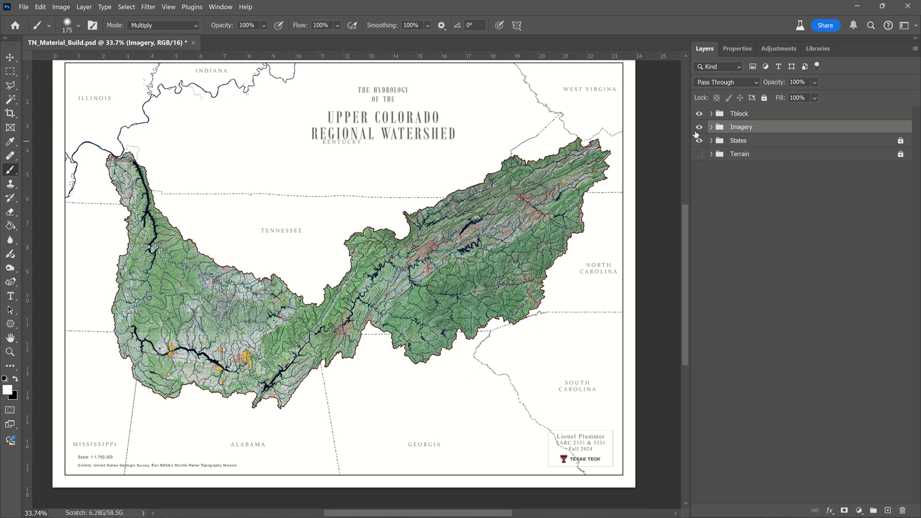
pyautogui.click(712, 113)
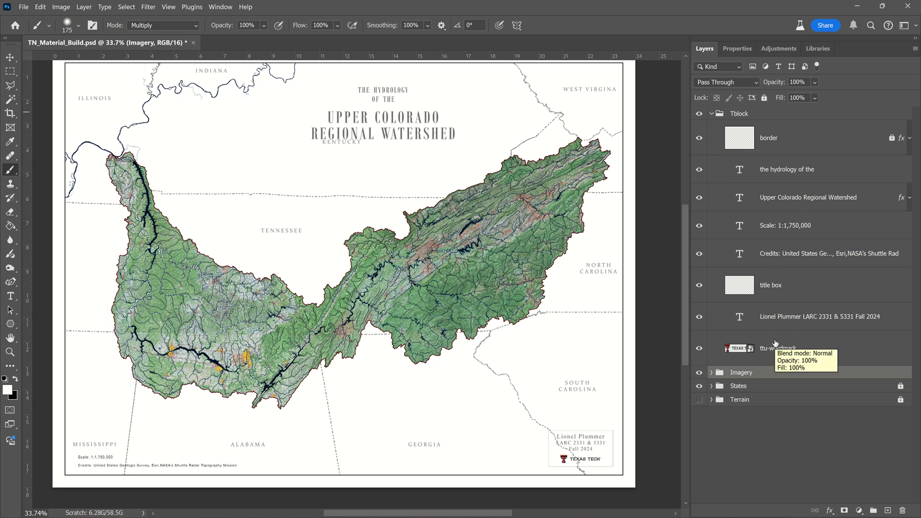
pyautogui.scroll(4, 602, 476)
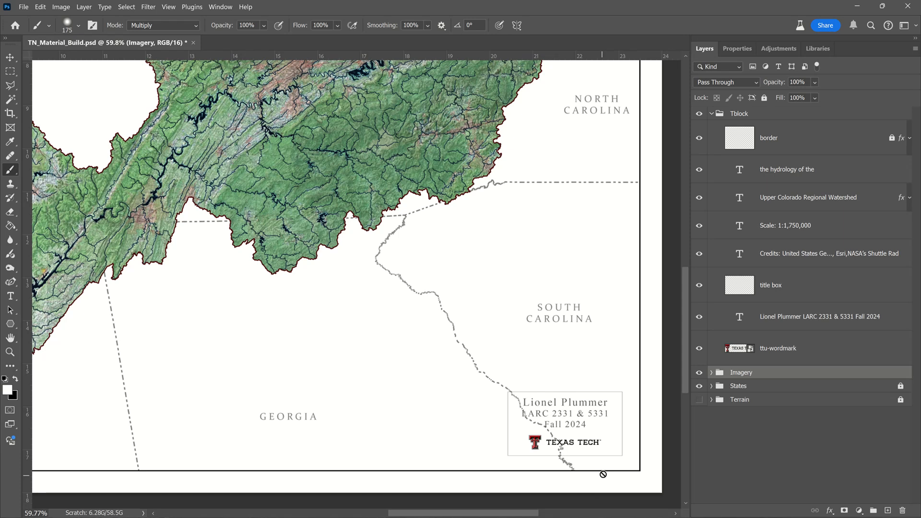
pyautogui.scroll(2, 607, 469)
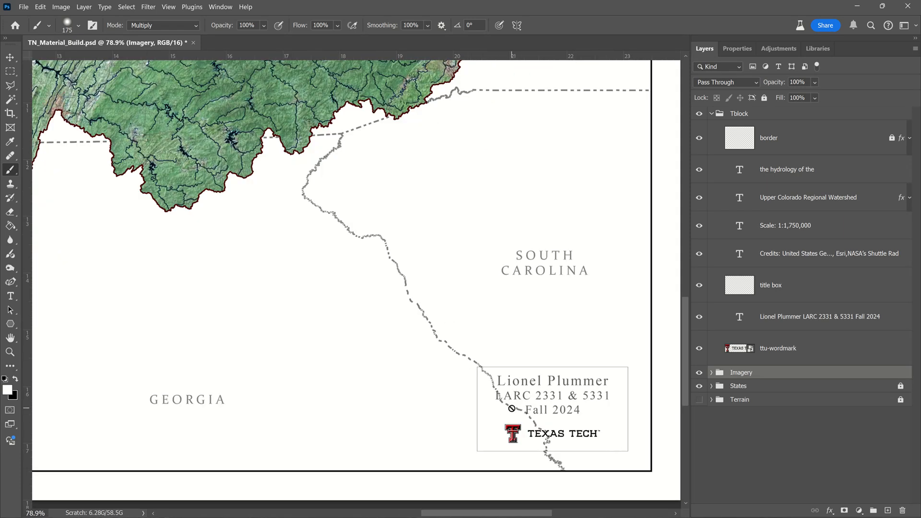
pyautogui.press('m')
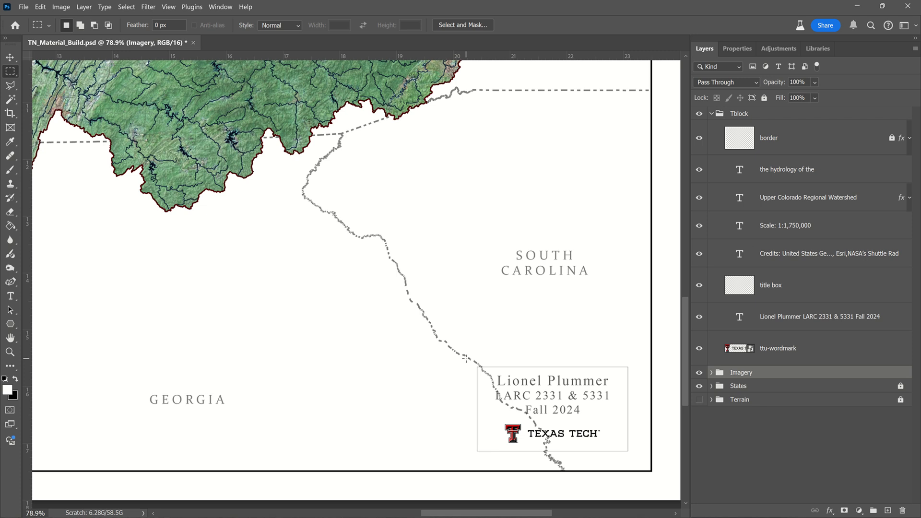
pyautogui.moveTo(466, 359); pyautogui.dragTo(659, 482)
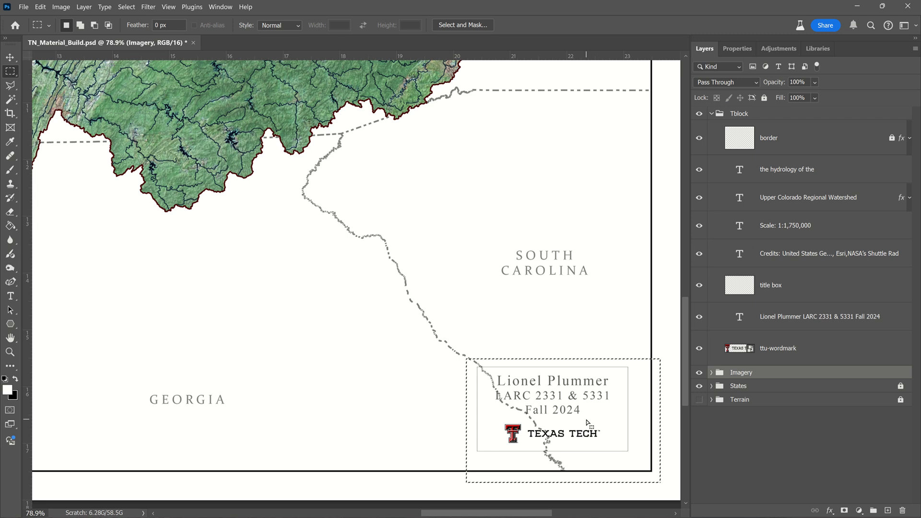
pyautogui.hotkey('ctrl', 'd')
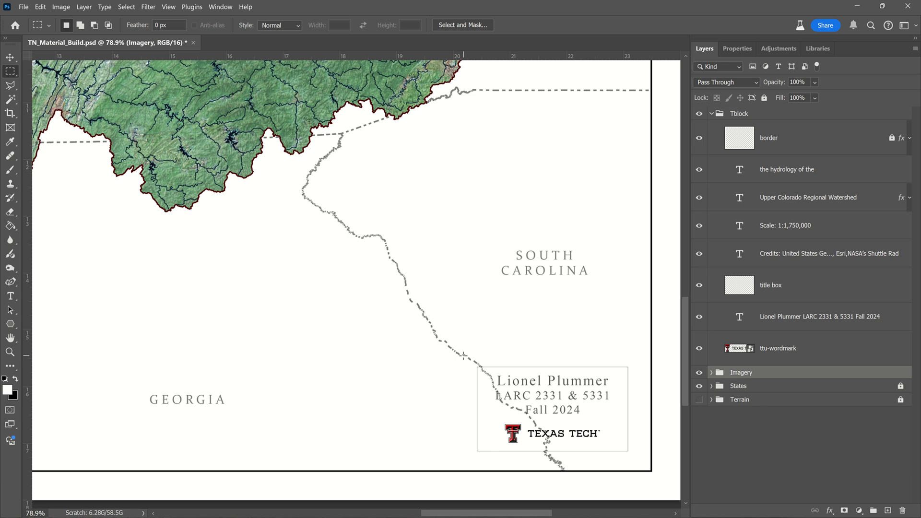
pyautogui.moveTo(605, 461); pyautogui.dragTo(659, 482)
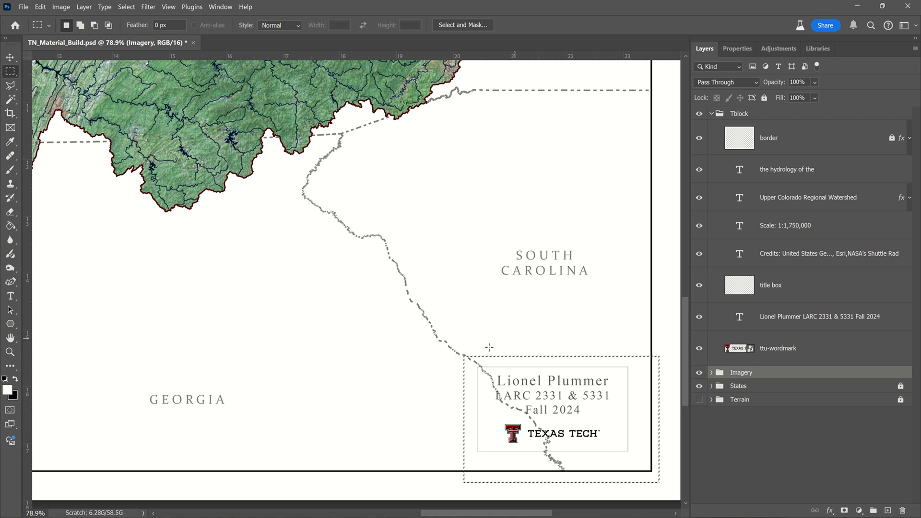
# Step: Unlock the States group and delete the selected part of the "state boundaries" layer behind the title box
pyautogui.click(711, 387)
pyautogui.scroll(-6, 715, 389)
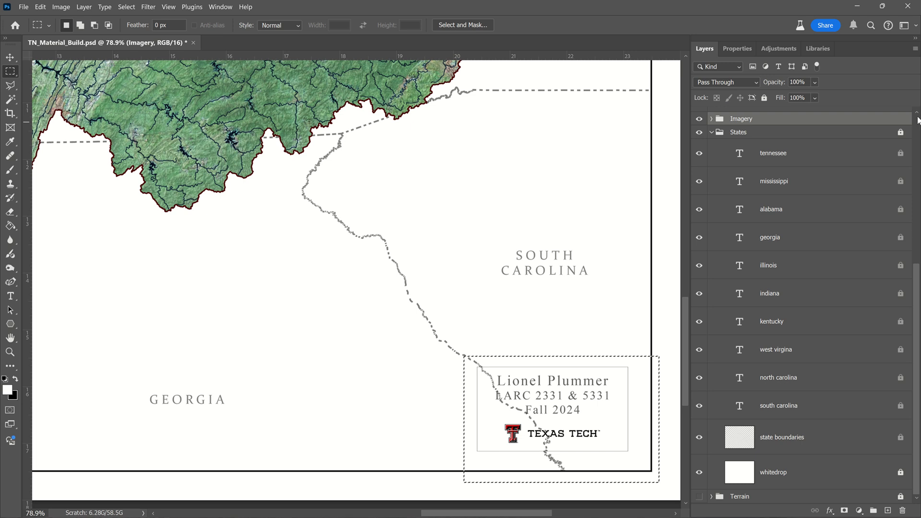
pyautogui.click(901, 133)
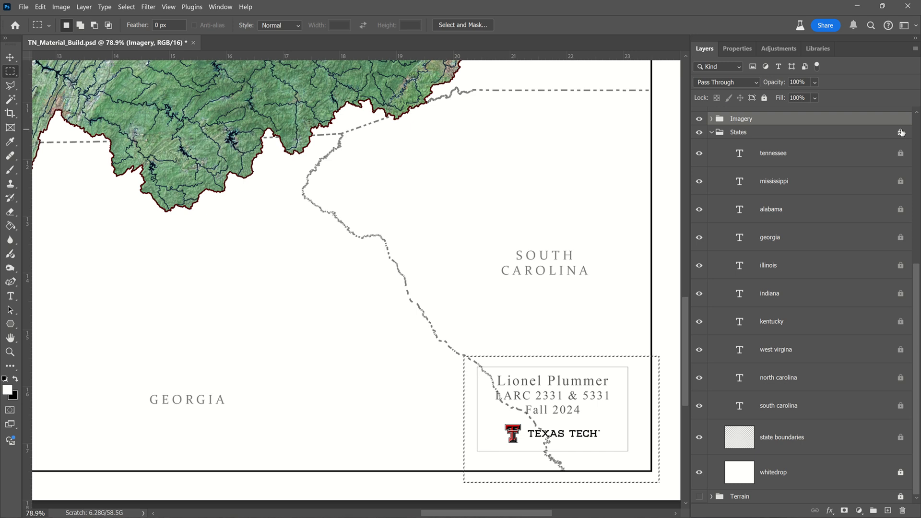
pyautogui.click(825, 442)
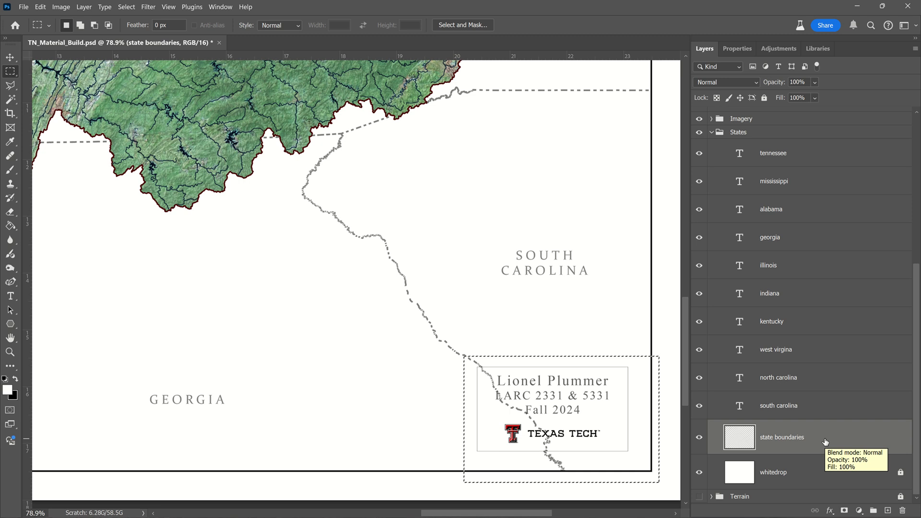
pyautogui.press('Delete')
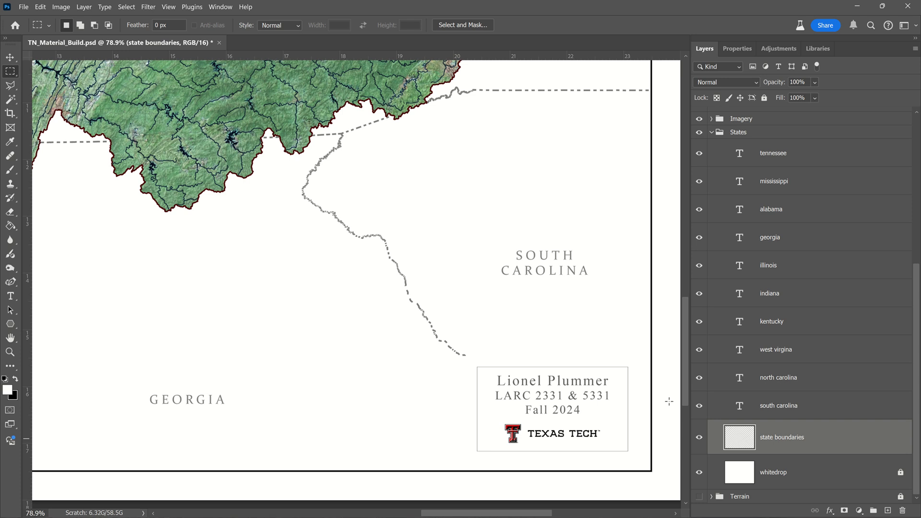
# Step: Delete the part of the "state boundaries" layer that runs behind the scale and credits text, and clear the selection
pyautogui.scroll(-3, 662, 404)
pyautogui.scroll(-3, 661, 404)
pyautogui.scroll(5, 376, 435)
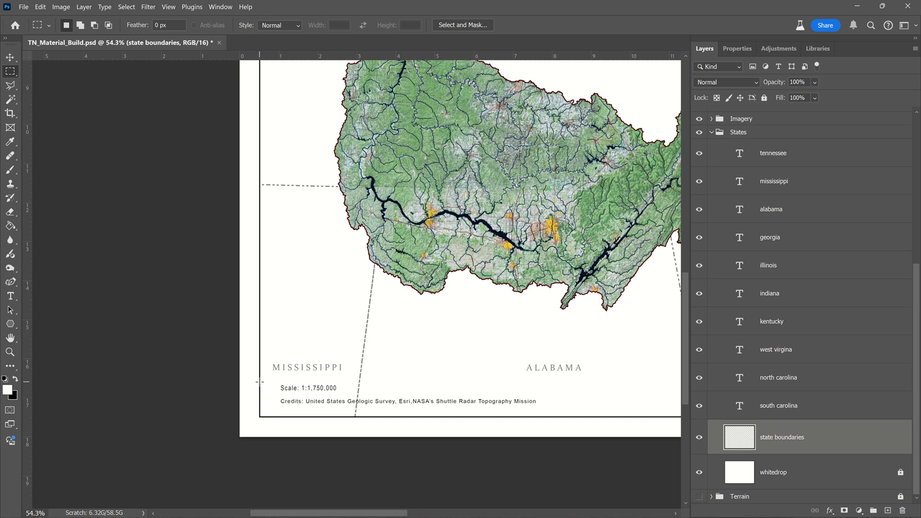
pyautogui.moveTo(259, 381); pyautogui.dragTo(555, 442)
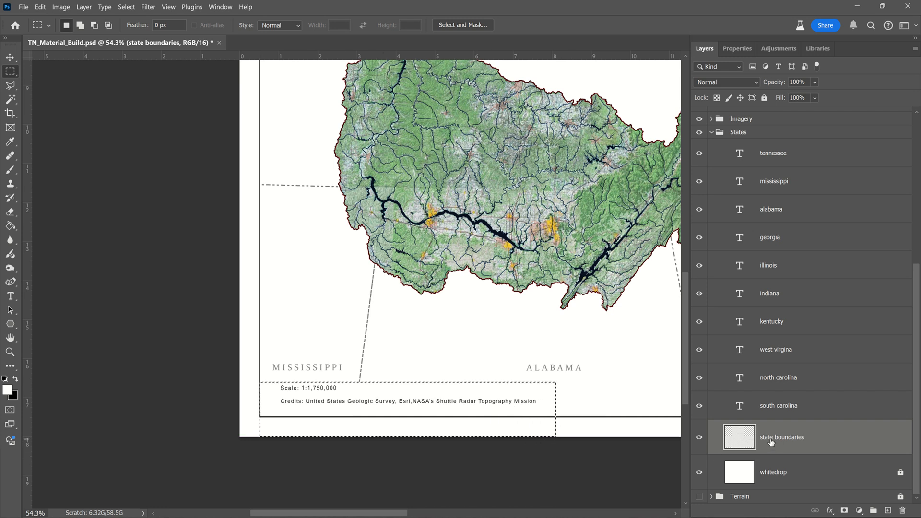
pyautogui.click(623, 456)
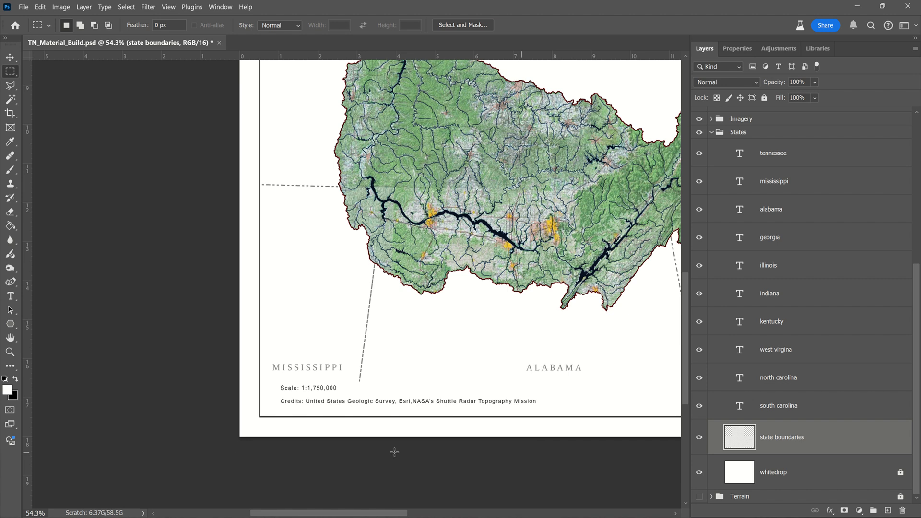
pyautogui.scroll(-5, 230, 440)
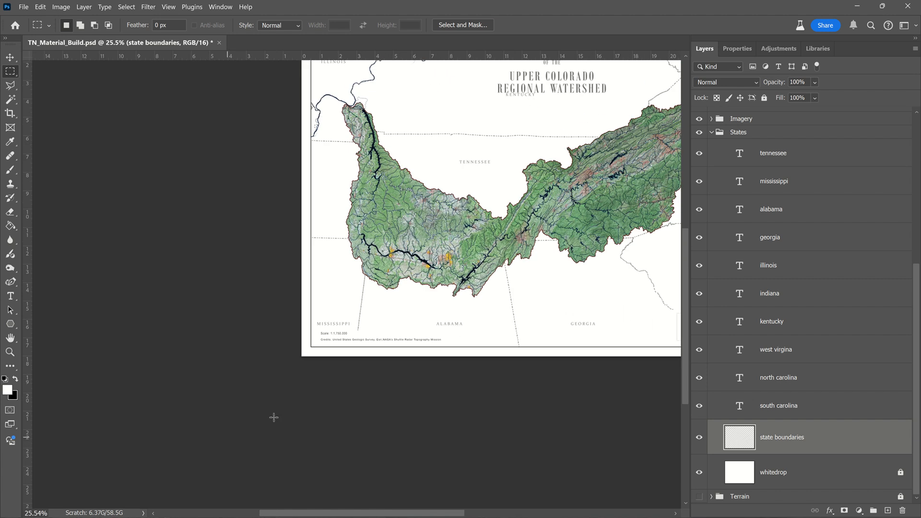
pyautogui.moveTo(466, 343); pyautogui.dragTo(368, 470)
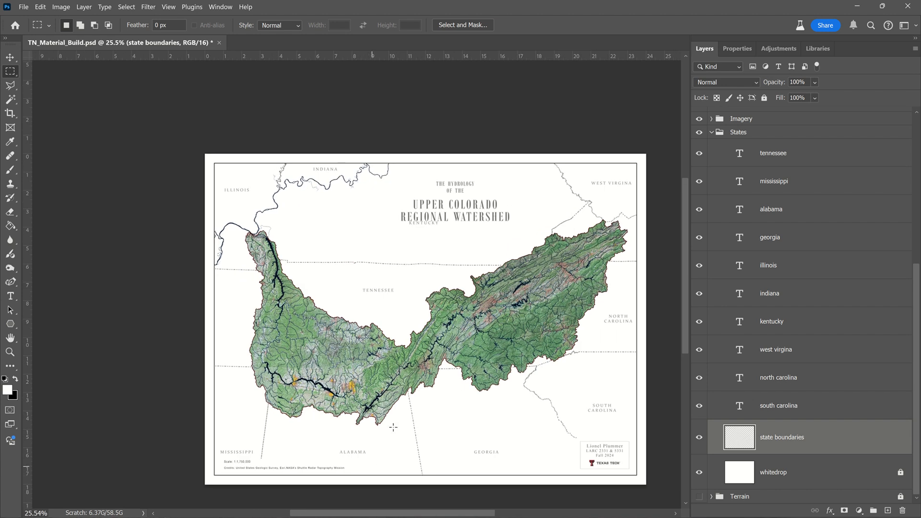
pyautogui.scroll(4, 438, 198)
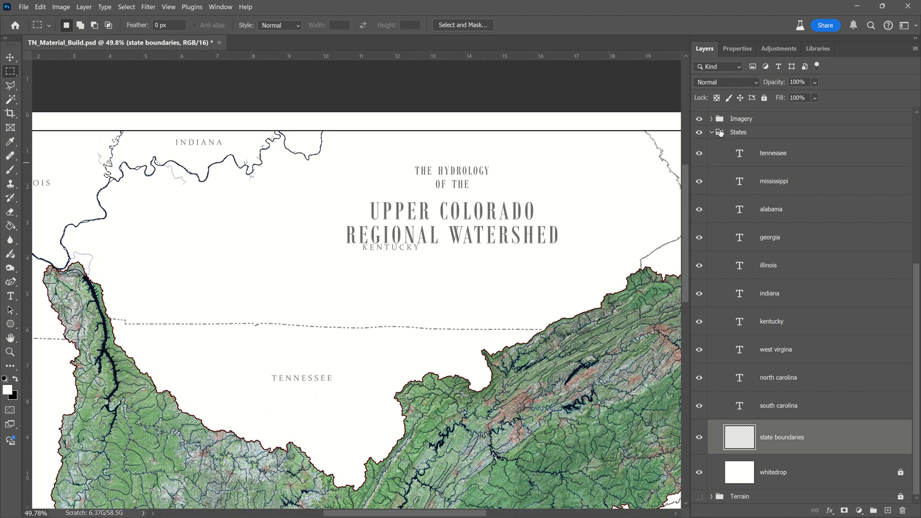
pyautogui.click(710, 120)
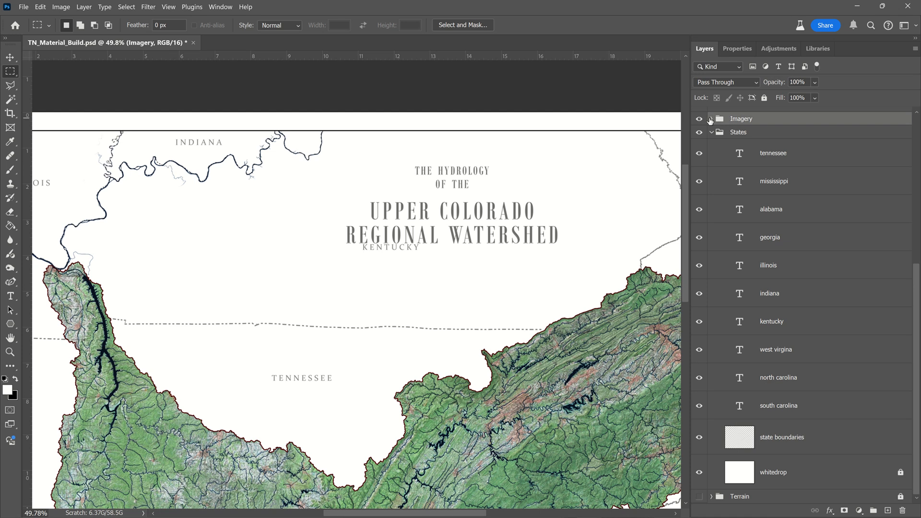
pyautogui.click(711, 121)
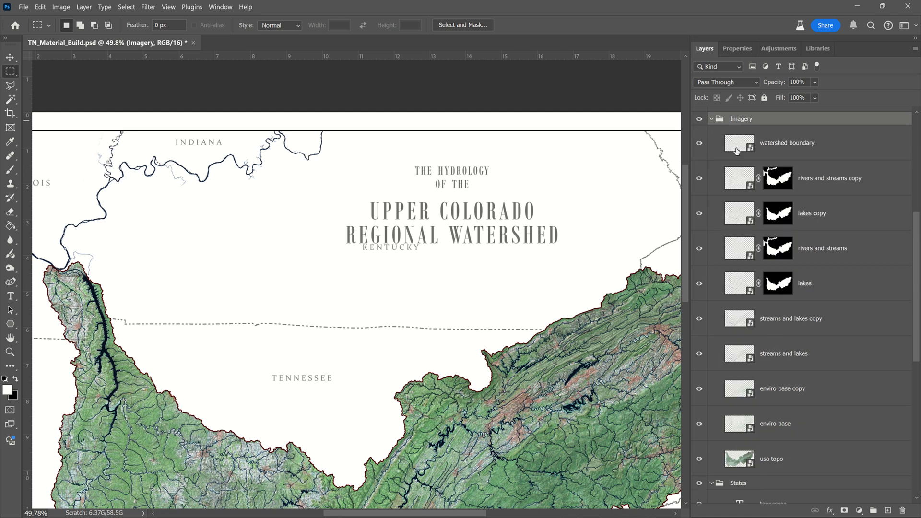
pyautogui.click(712, 119)
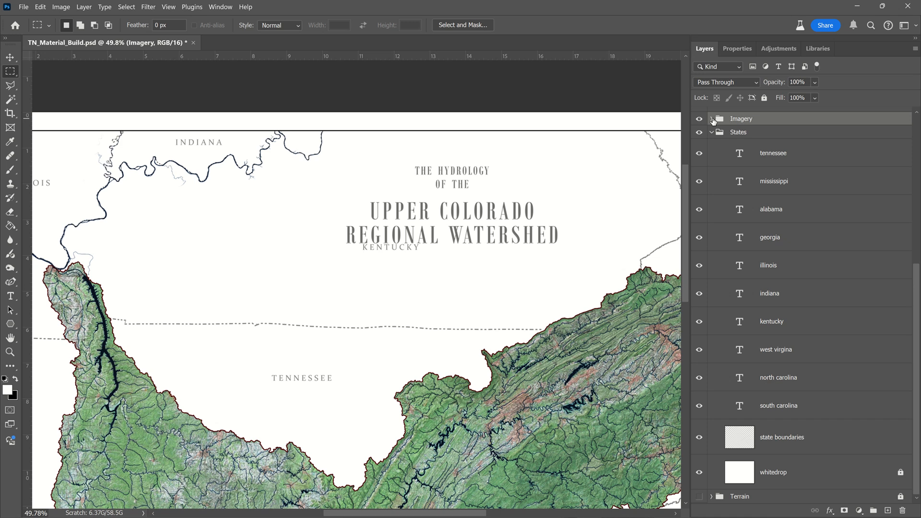
# Step: Replace "Upper Colorado" with "Tennessee" in the map's main title so that it reads "Tennessee Regional Watershed"
pyautogui.scroll(3, 722, 126)
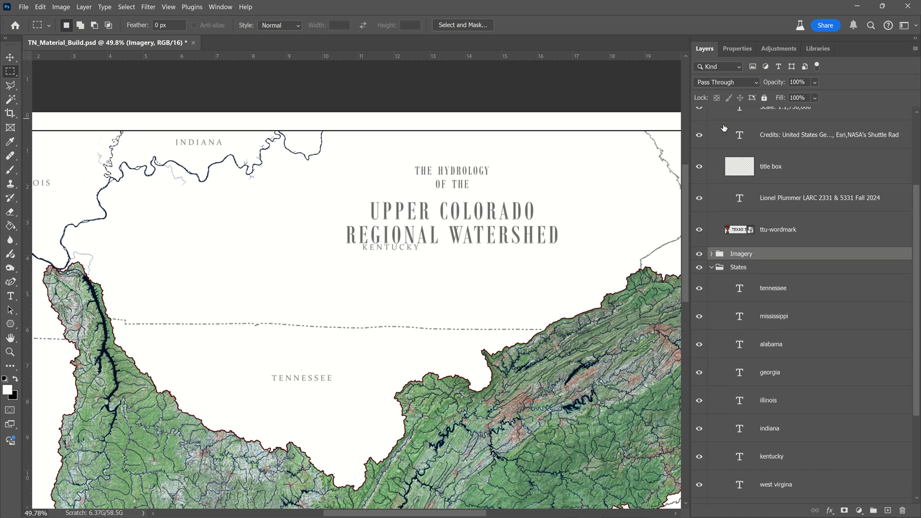
pyautogui.scroll(3, 723, 128)
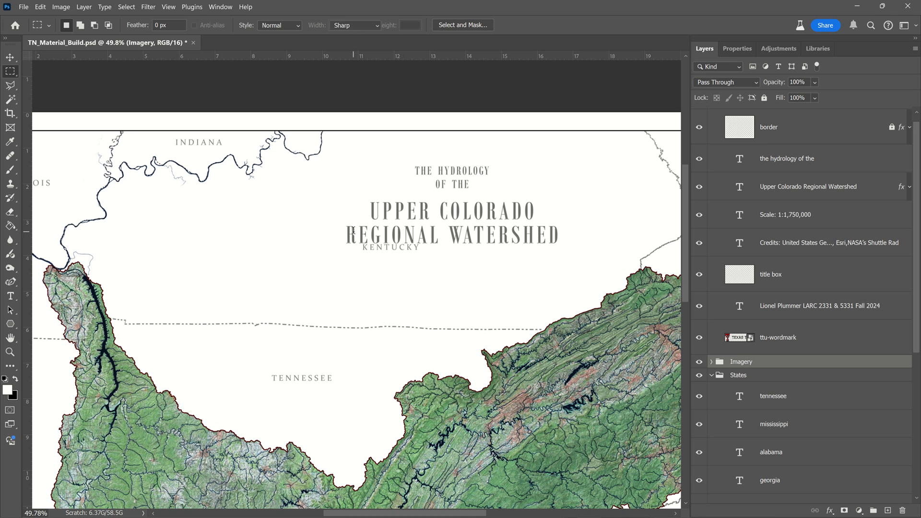
pyautogui.press('t')
pyautogui.click(447, 211)
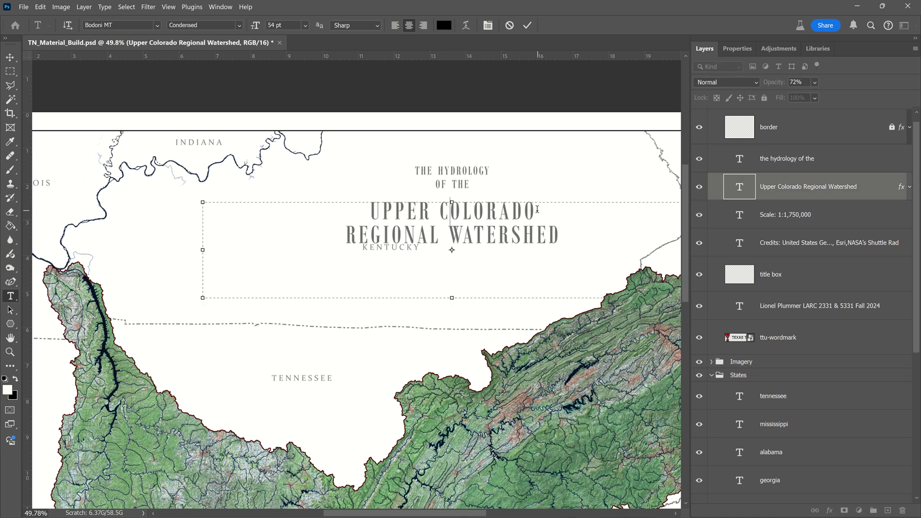
pyautogui.moveTo(538, 209); pyautogui.dragTo(364, 208)
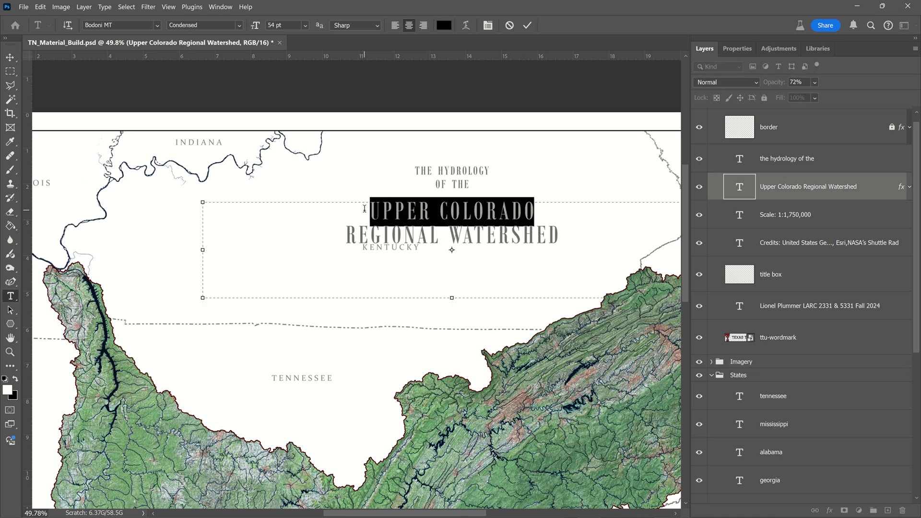
pyautogui.write('T')
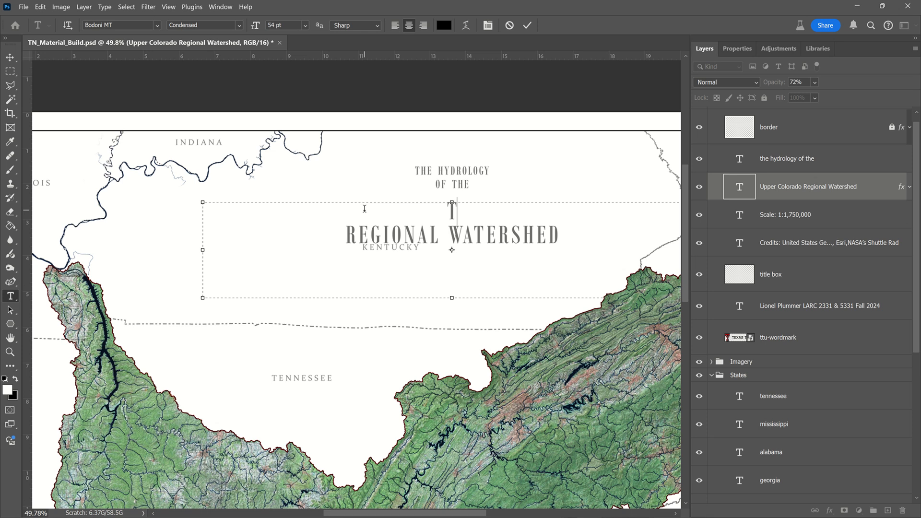
pyautogui.write('ENNE')
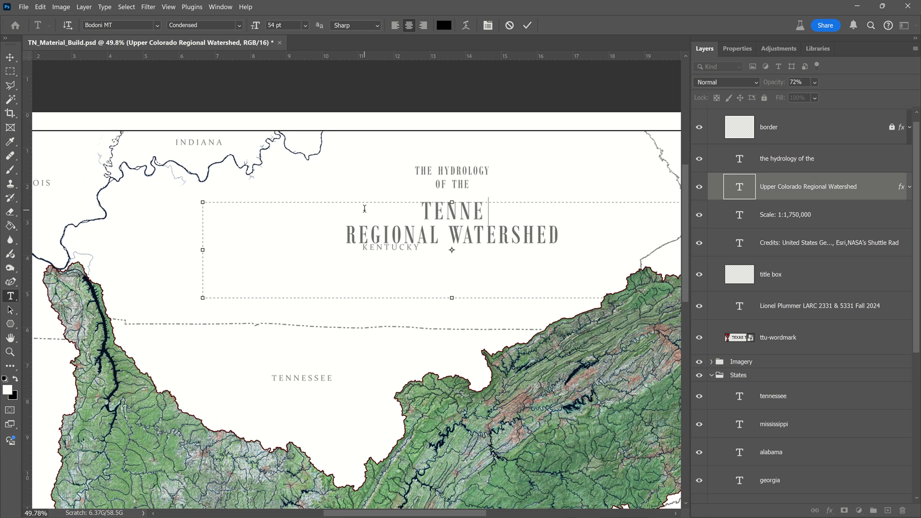
pyautogui.write('SSEE')
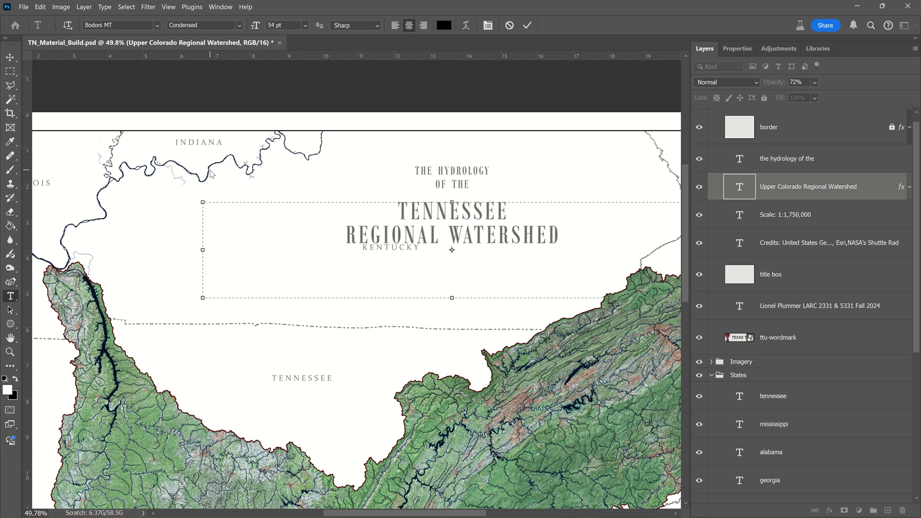
pyautogui.click(9, 57)
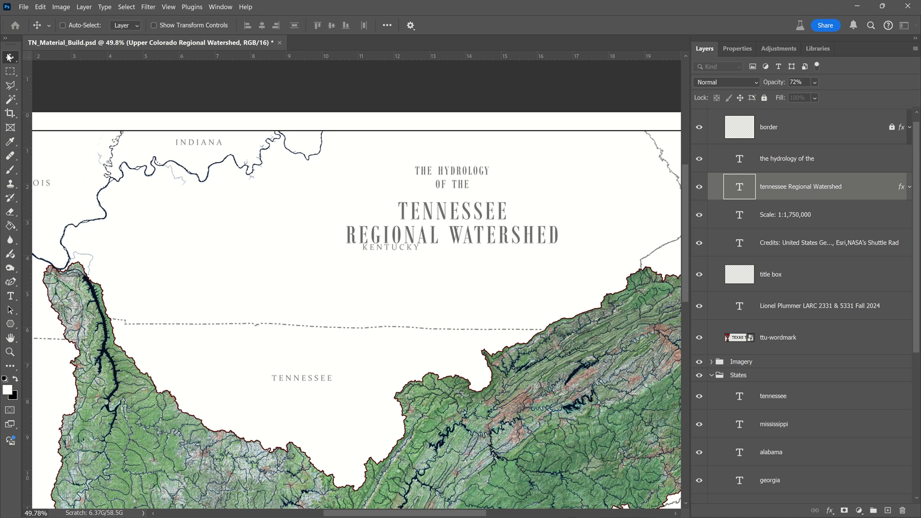
# Step: Link the "the hydrology of the" and "tennessee Regional Watershed" text layers
pyautogui.keyDown('shift'); pyautogui.click(837, 163); pyautogui.keyUp('shift')
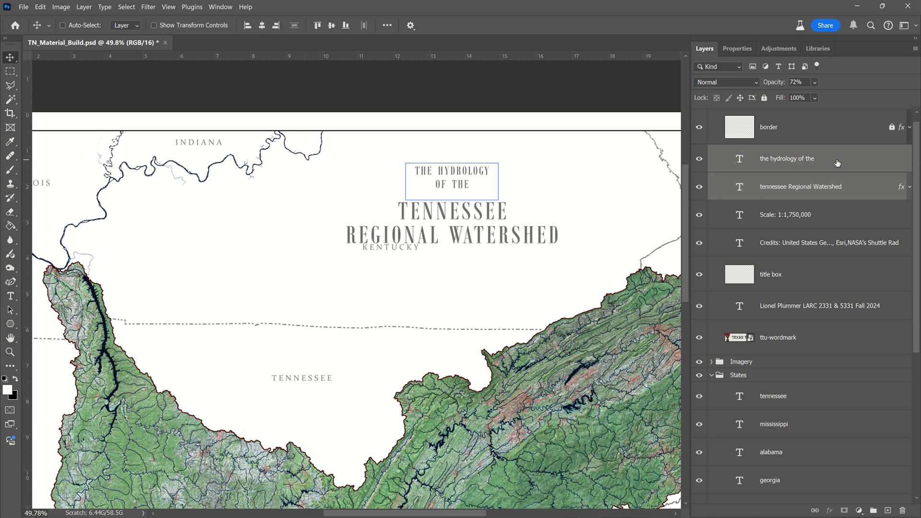
pyautogui.rightClick(837, 164)
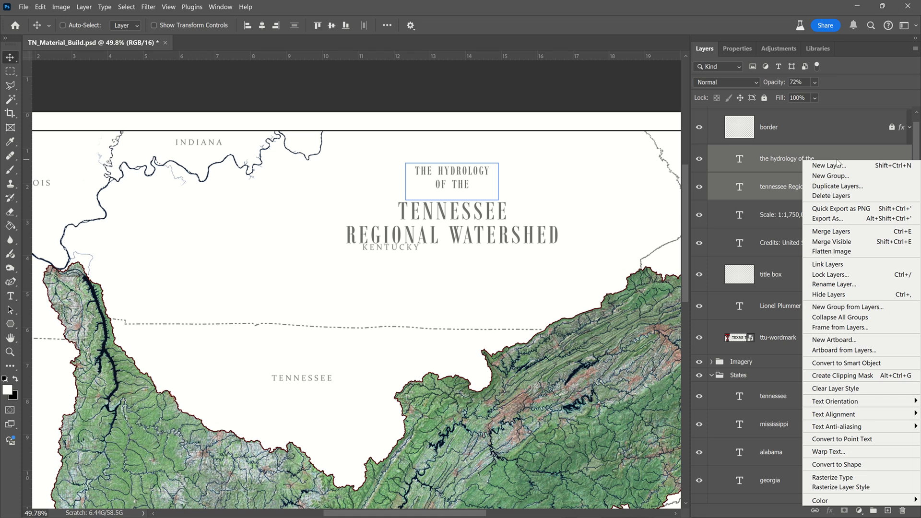
pyautogui.click(853, 266)
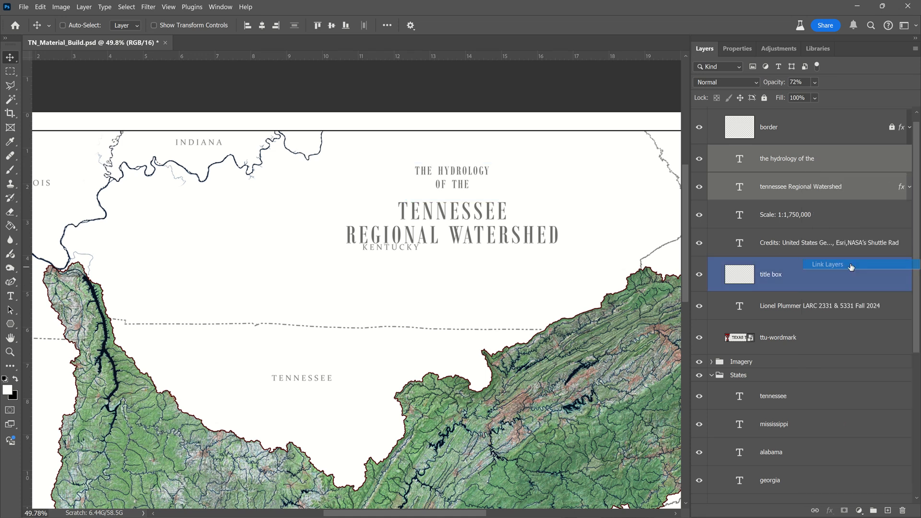
# Step: Move the linked title texts left and slightly down into the open area above the Tennessee label, and lock both layers
pyautogui.scroll(-3, 409, 139)
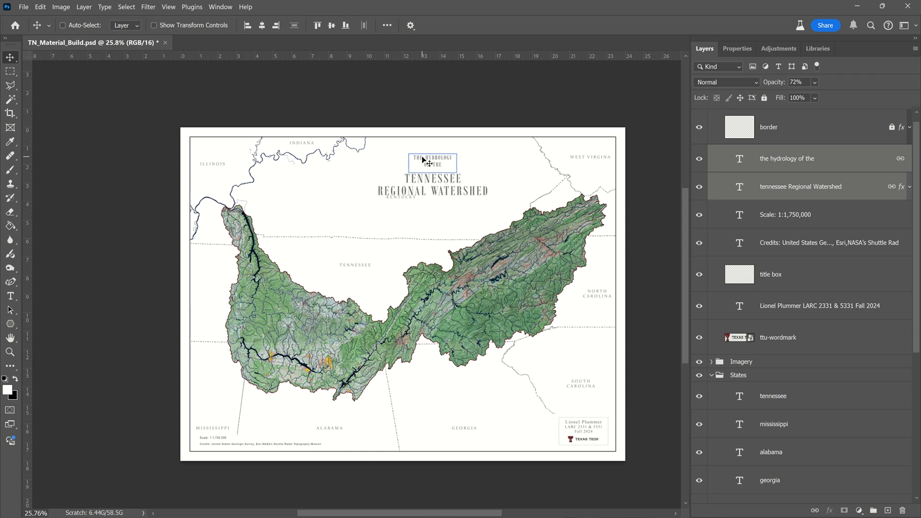
pyautogui.moveTo(439, 178); pyautogui.dragTo(390, 195)
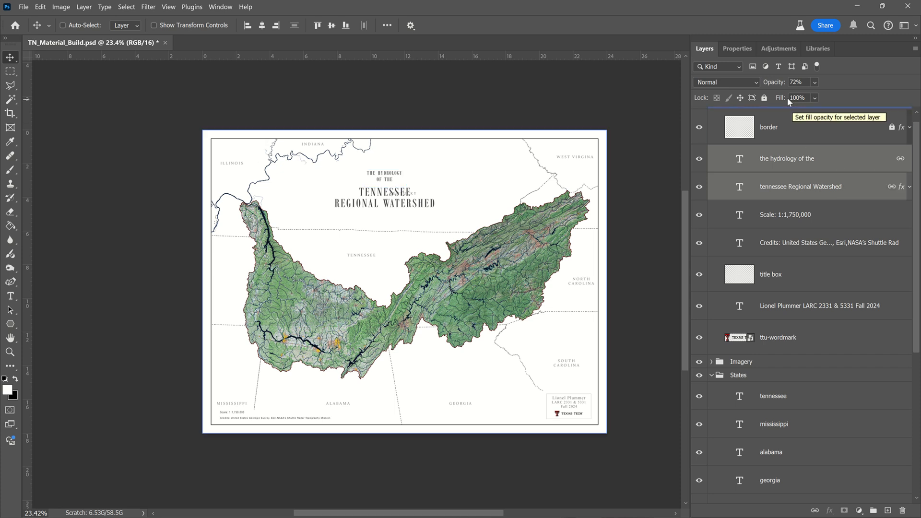
pyautogui.click(765, 99)
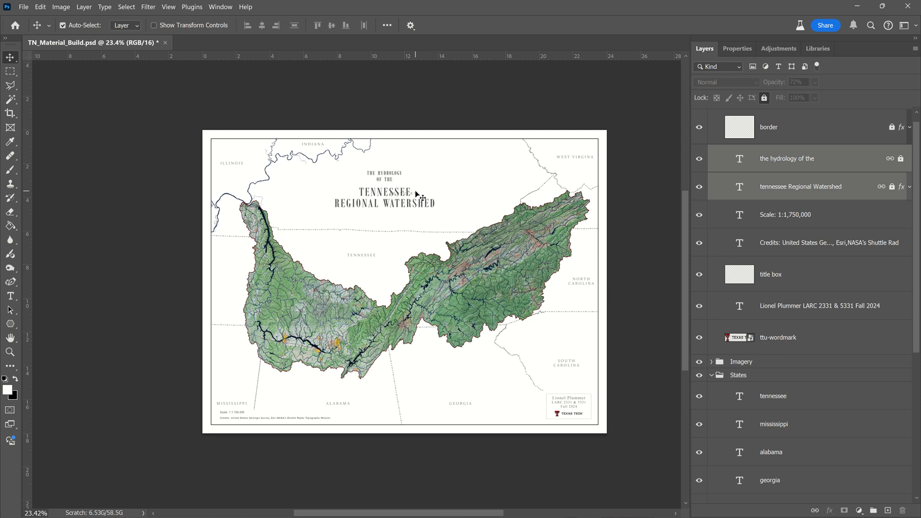
# Step: Move the "kentucky" label right of the map title, into the open area below the West Virginia border
pyautogui.click(417, 197)
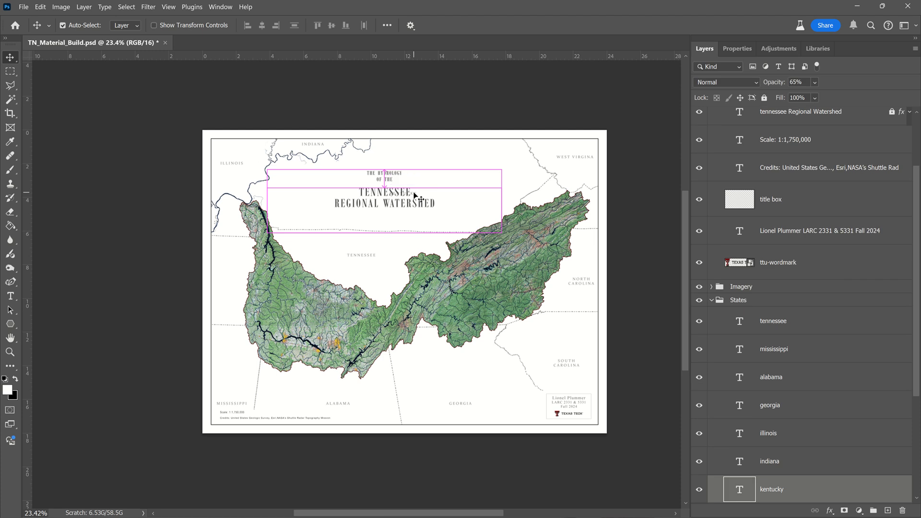
pyautogui.moveTo(416, 197); pyautogui.dragTo(489, 186)
pyautogui.click(790, 182)
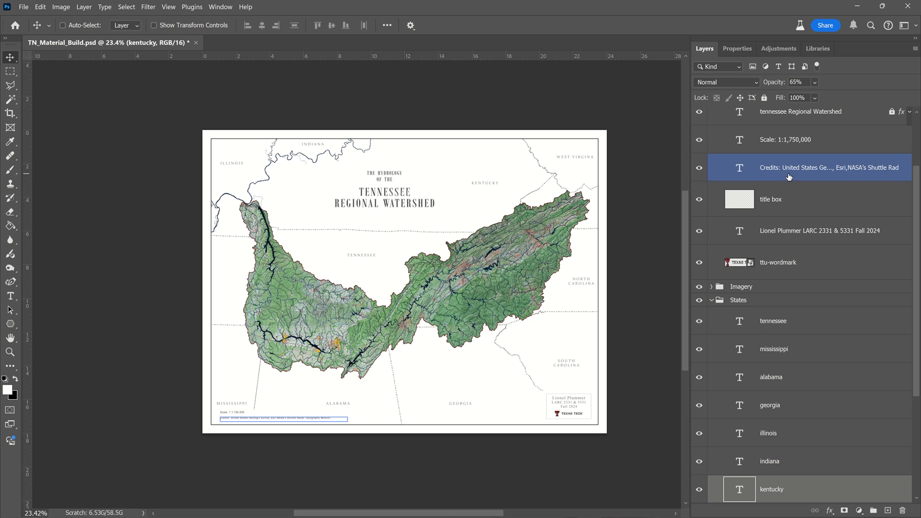
pyautogui.click(791, 185)
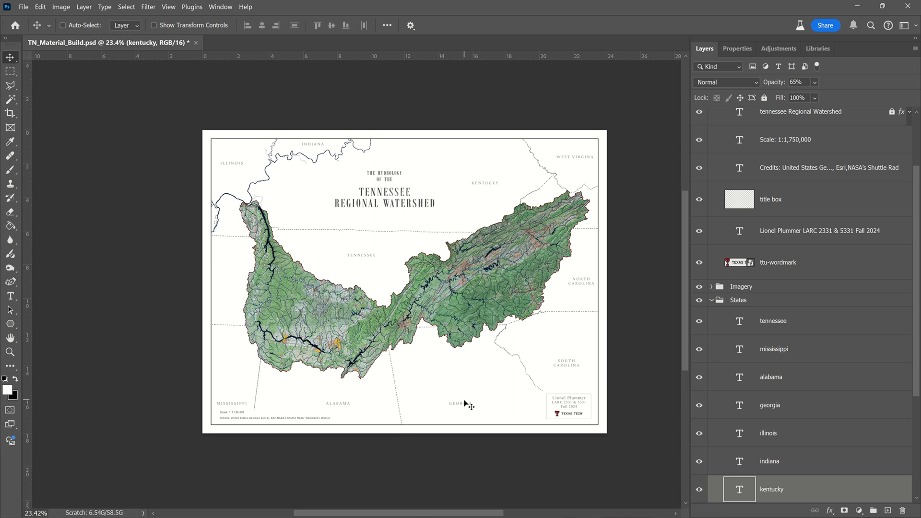
# Step: Nudge the "mississippi", "alabama" and "georgia" labels up together, clear of the scale text, and align their bottom edges
pyautogui.click(817, 361)
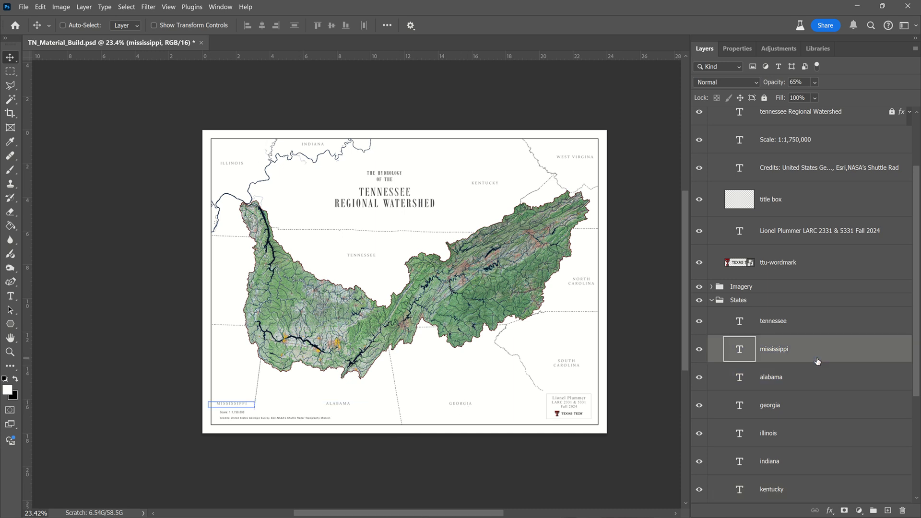
pyautogui.keyDown('shift'); pyautogui.click(808, 402); pyautogui.keyUp('shift')
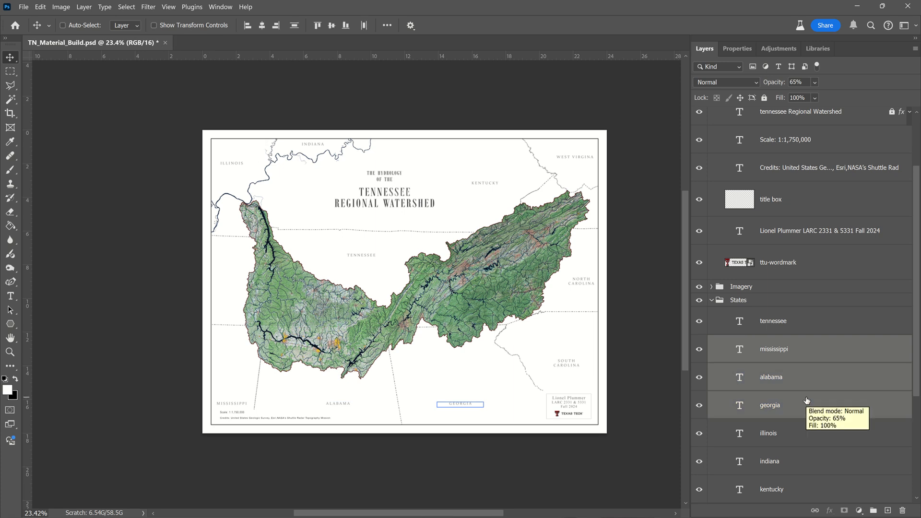
pyautogui.hotkey('shift', 'Up')
pyautogui.hotkey('shift', 'Up')
pyautogui.hotkey('shift', 'Up')
pyautogui.hotkey('shift', 'Up')
pyautogui.hotkey('shift', 'Up')
pyautogui.hotkey('shift', 'Up')
pyautogui.hotkey('shift', 'Up')
pyautogui.hotkey('shift', 'Up')
pyautogui.hotkey('shift', 'Up')
pyautogui.hotkey('shift', 'Up')
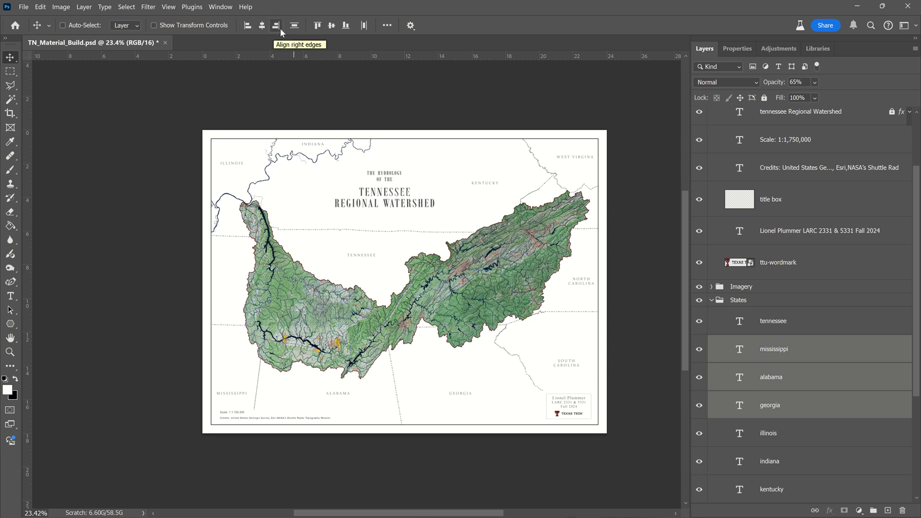
pyautogui.click(347, 25)
# Step: Collapse the "States" and "Tblock" layer groups
pyautogui.click(714, 301)
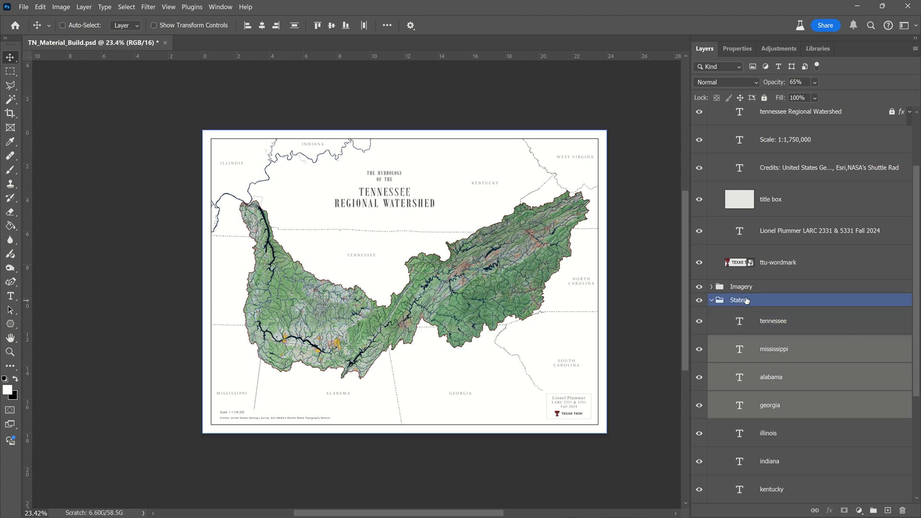
pyautogui.click(713, 300)
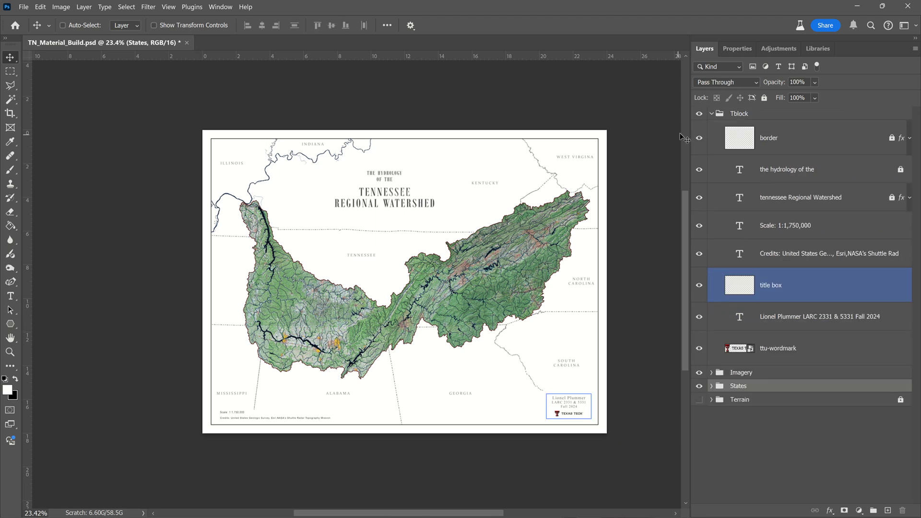
pyautogui.click(712, 113)
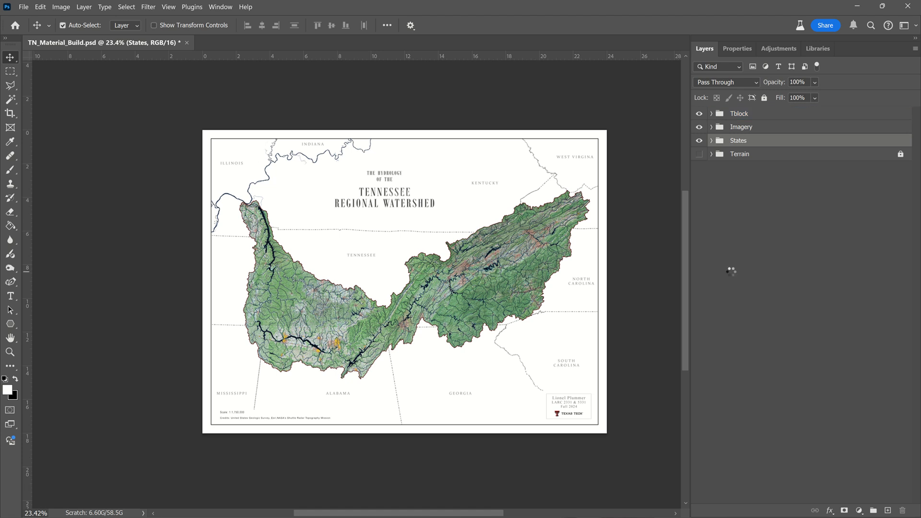
pyautogui.moveTo(394, 3)
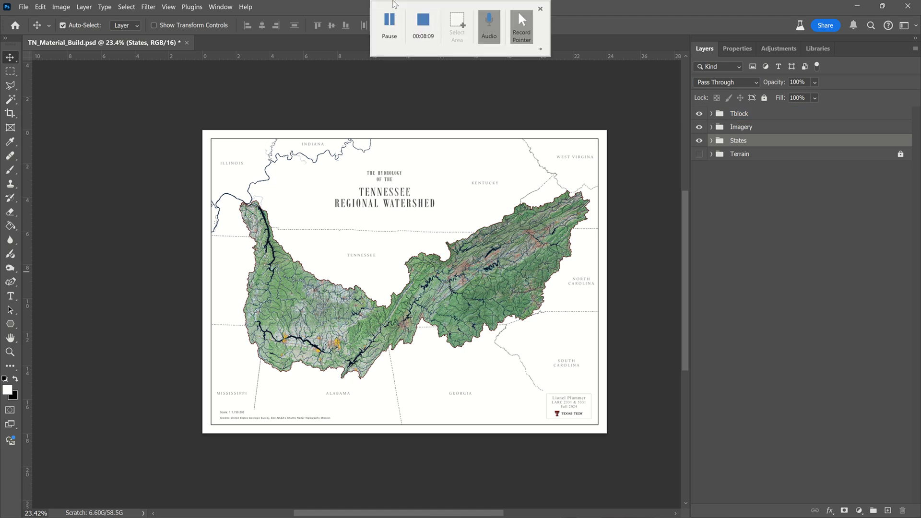
pyautogui.click(389, 24)
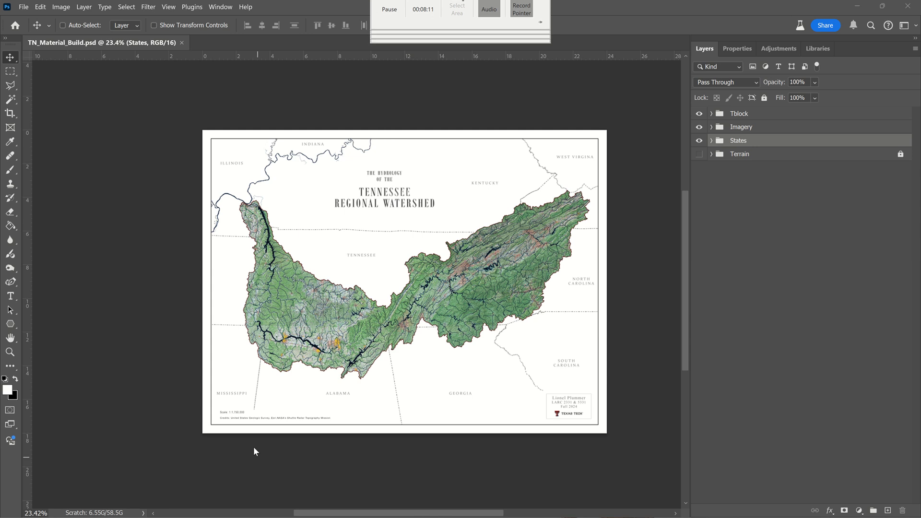
# Step: Correct the scale text above the credits so that it reads "Scale: 1:1,250,000"
pyautogui.scroll(3, 245, 441)
pyautogui.scroll(5, 223, 447)
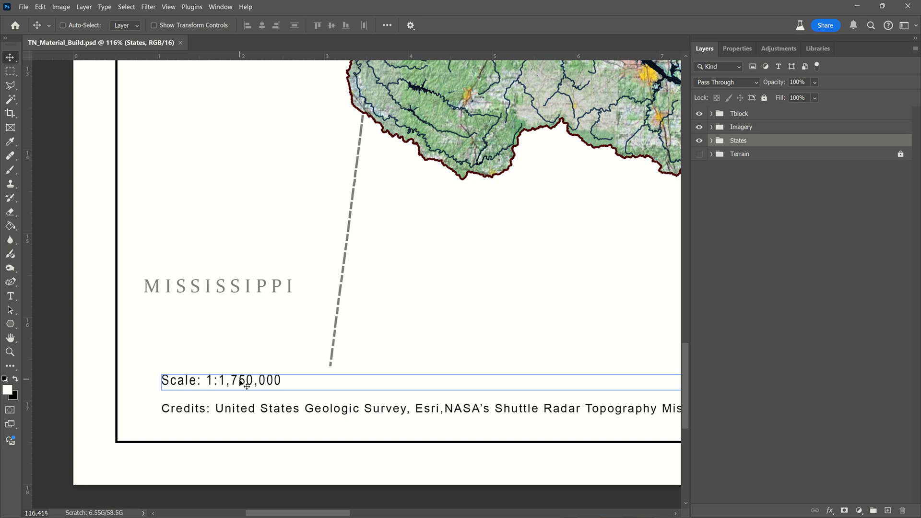
pyautogui.press('t')
pyautogui.click(239, 381)
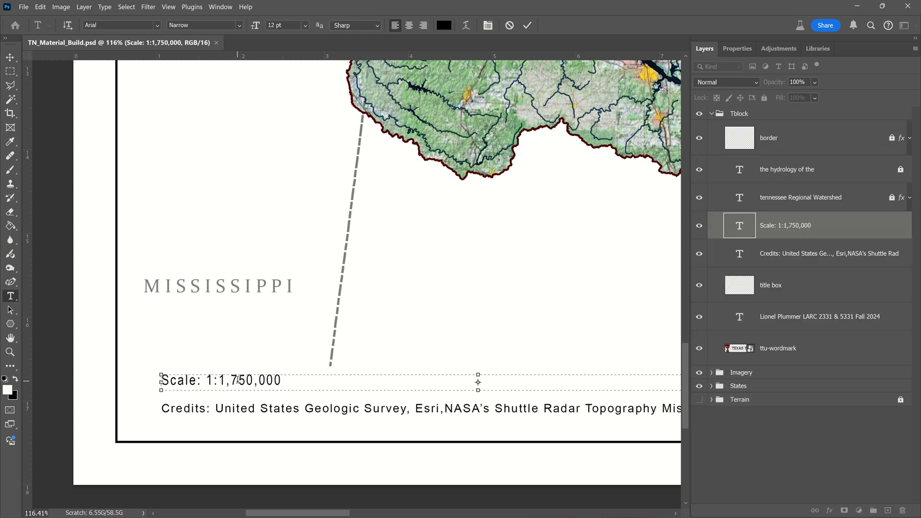
pyautogui.press('Delete')
pyautogui.write('2')
pyautogui.hotkey('ctrl', 'Return')
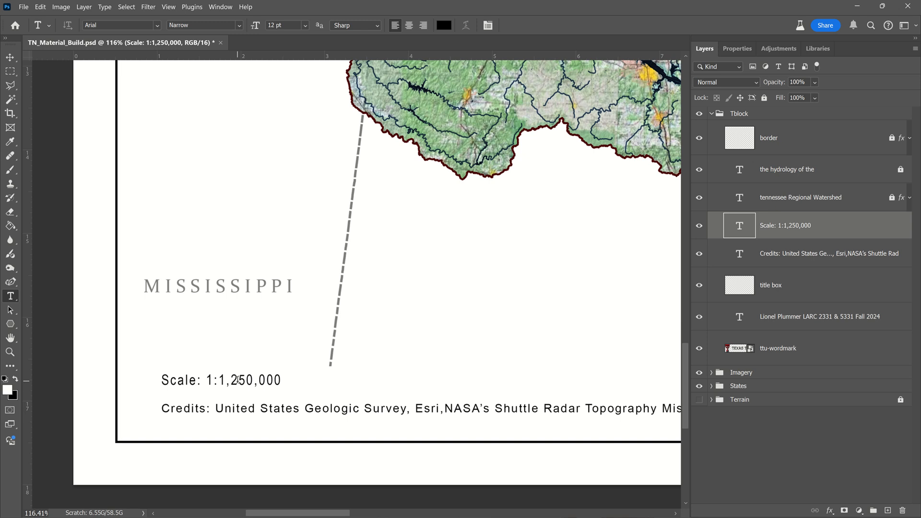
pyautogui.hotkey('ctrl', '0')
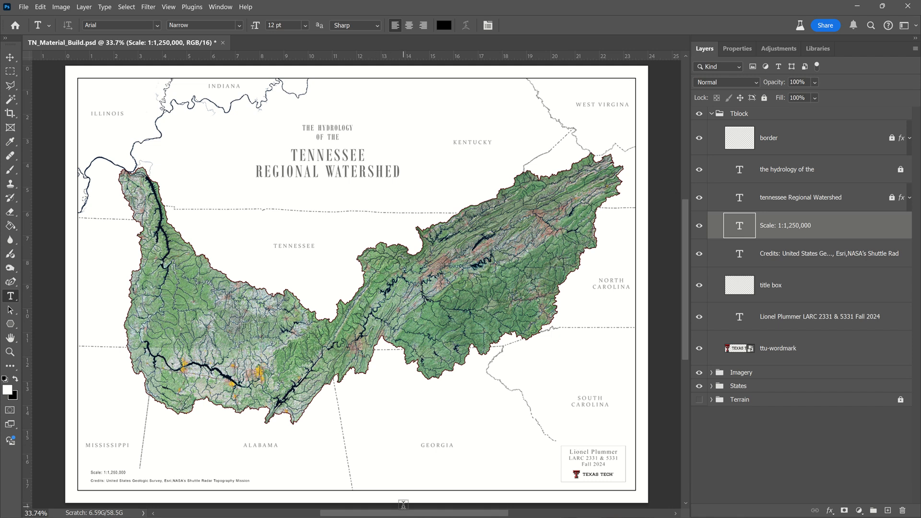
# Step: Switch to the "24x18 Watershed Demo" project in ArcGIS Pro and, in its Map view, show "Environment Base" and hide "Waterbody"
pyautogui.hotkey('alt', 'Tab')
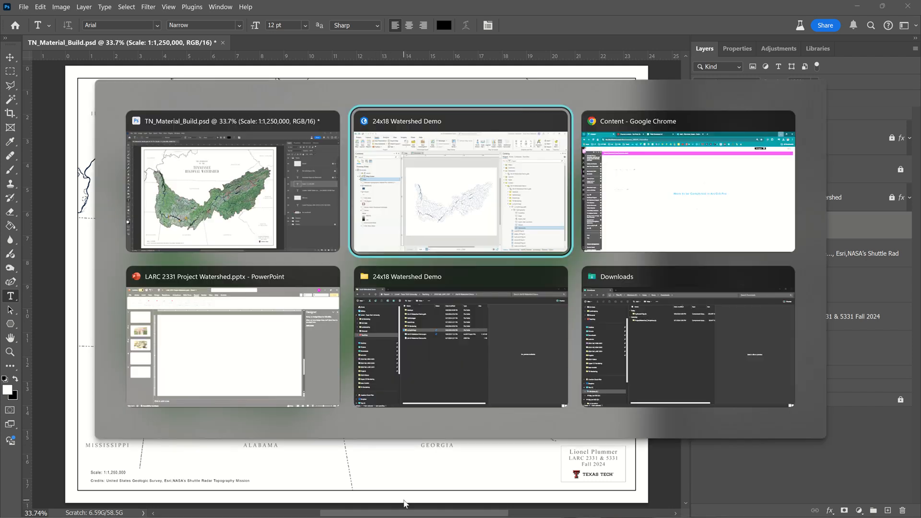
pyautogui.click(469, 229)
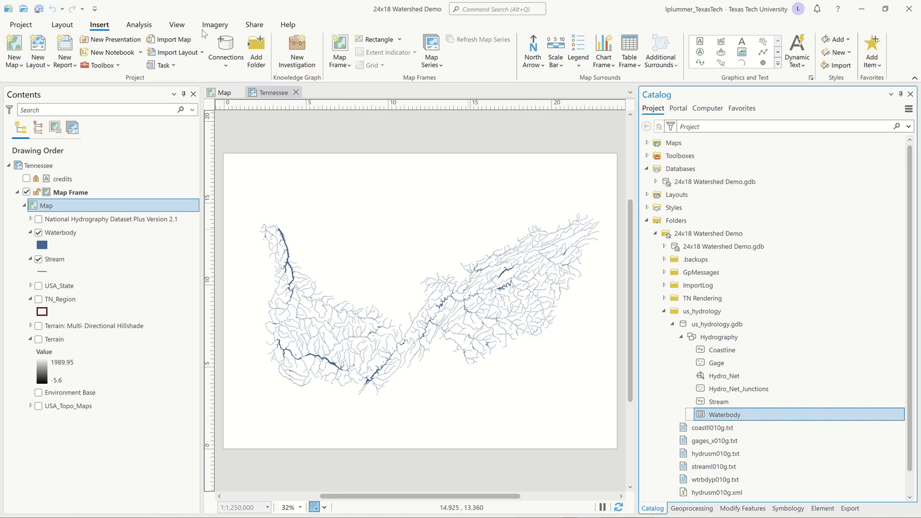
pyautogui.click(225, 93)
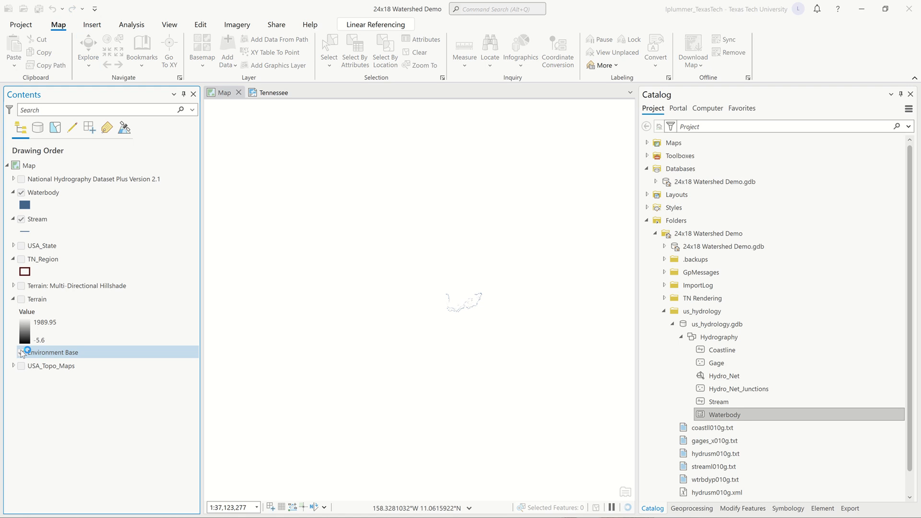
pyautogui.click(21, 353)
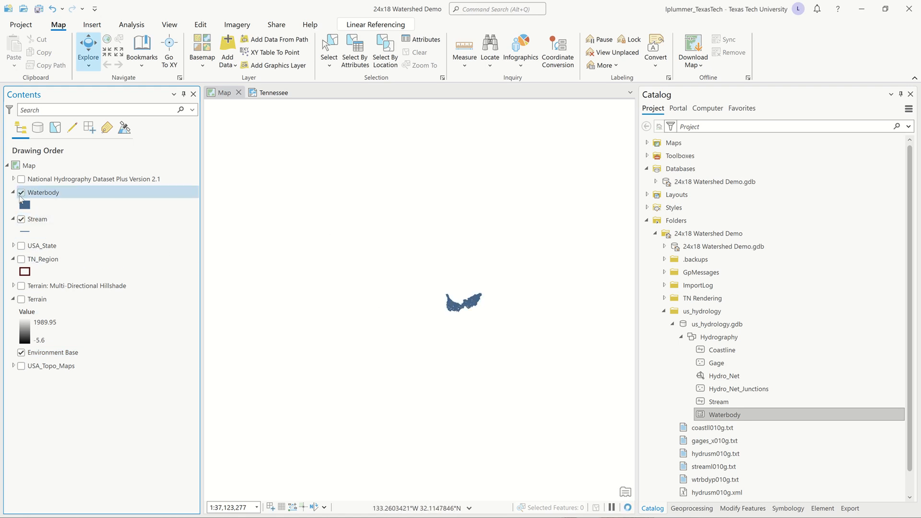
pyautogui.click(21, 193)
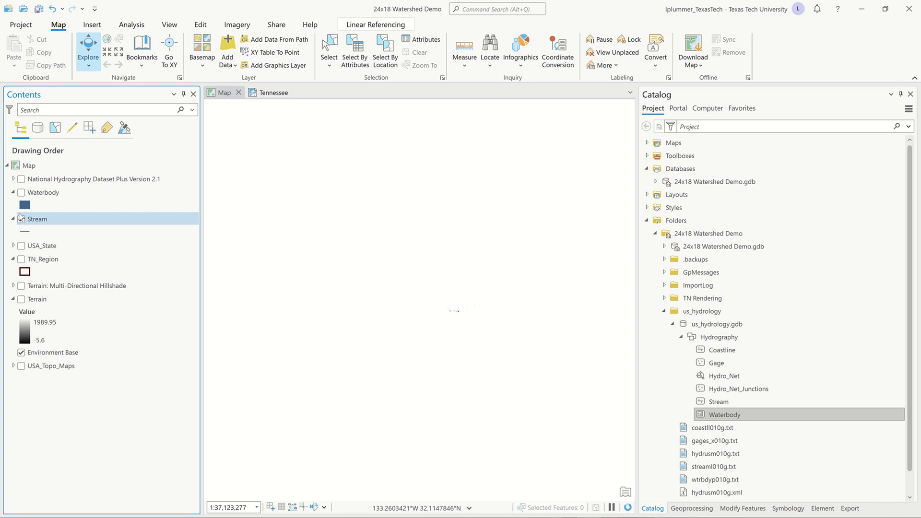
# Step: Remove the clipping outline in the map's properties so that its layers use "No clipping"
pyautogui.doubleClick(25, 165)
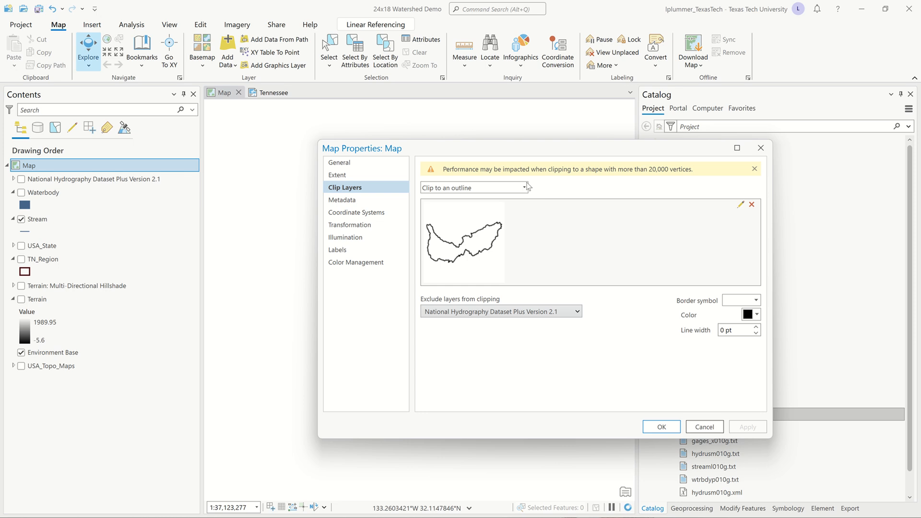
pyautogui.click(752, 205)
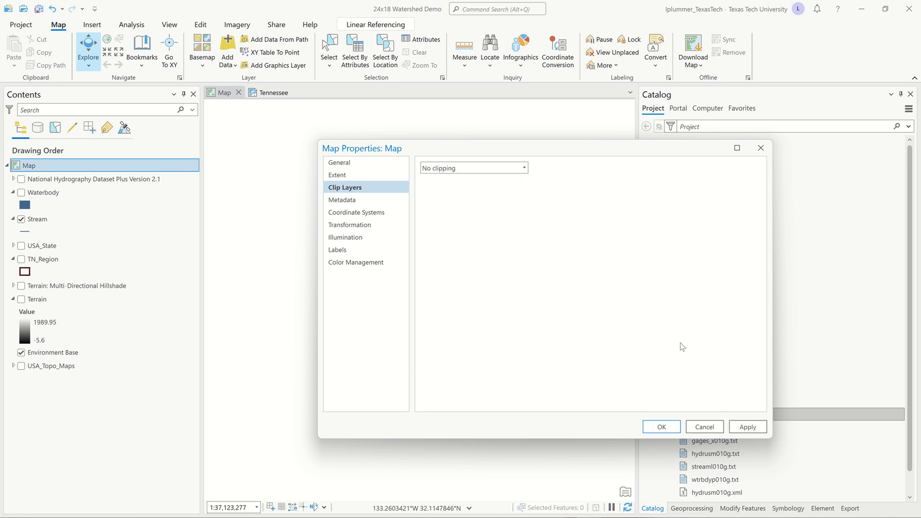
pyautogui.click(667, 425)
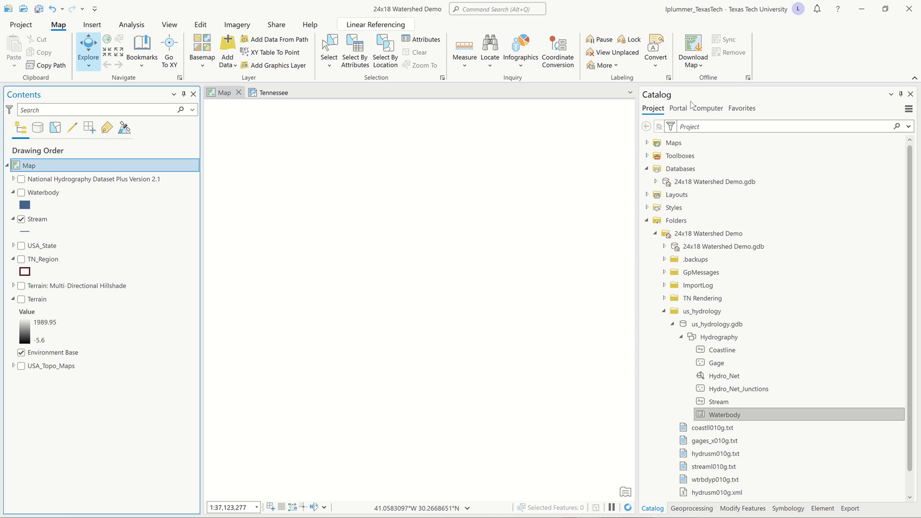
# Step: Show the portal's Living Atlas content in the Catalog and hide the "Stream" layer on the map
pyautogui.click(679, 110)
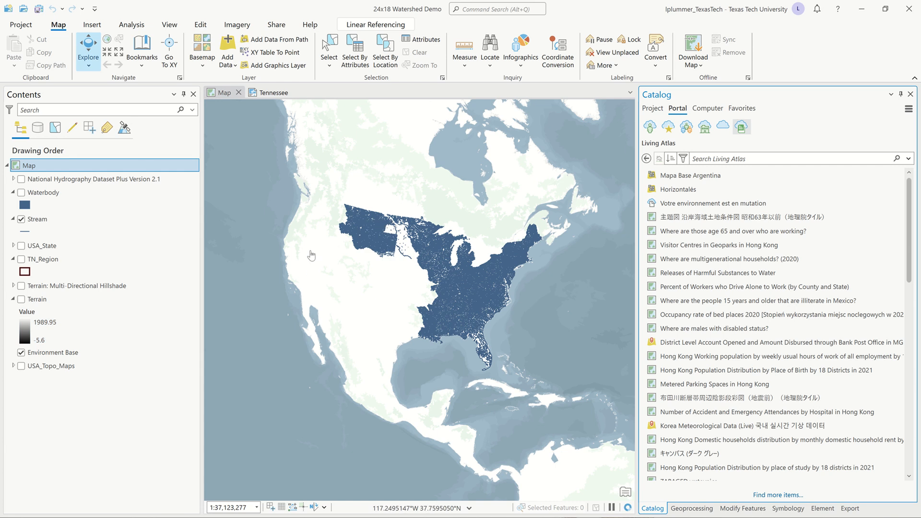
pyautogui.scroll(3, 273, 211)
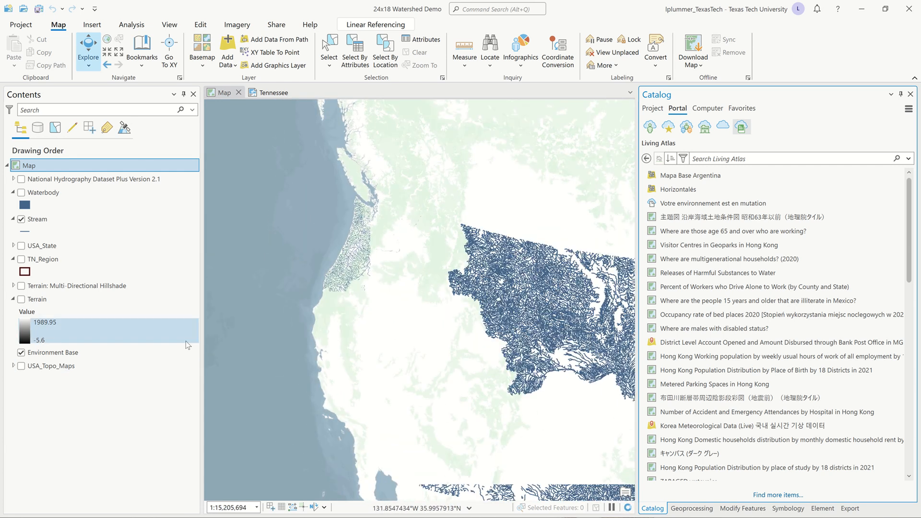
pyautogui.scroll(3, 393, 198)
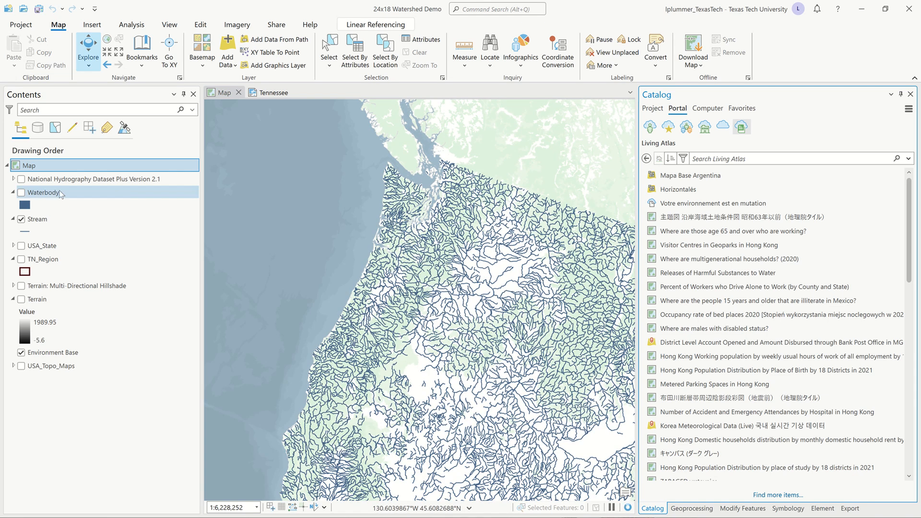
pyautogui.click(21, 220)
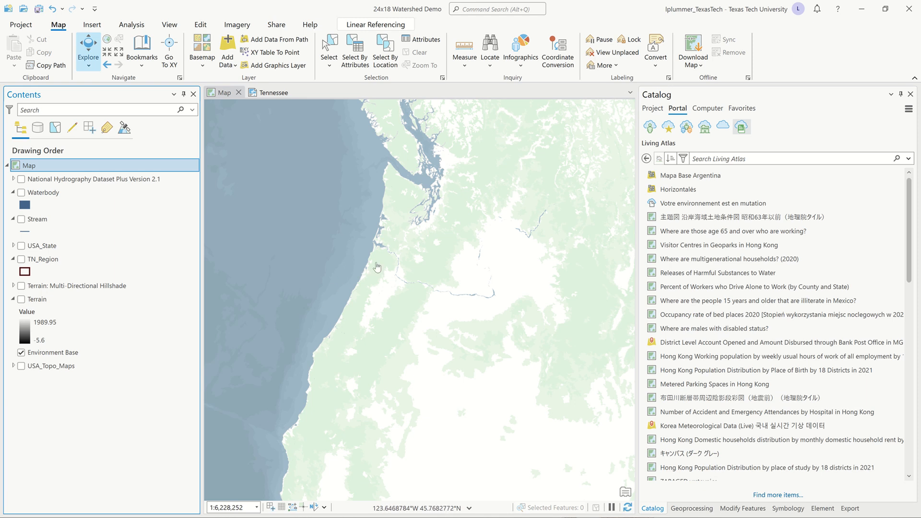
# Step: Examine the Pacific Northwest coastline and its rivers on the "Environment Base" layer
pyautogui.moveTo(377, 267); pyautogui.dragTo(381, 301)
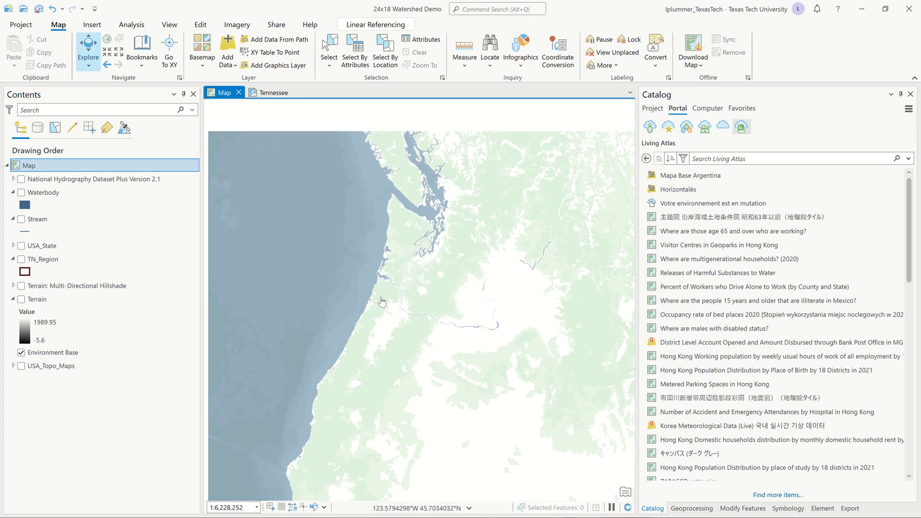
pyautogui.scroll(2, 382, 302)
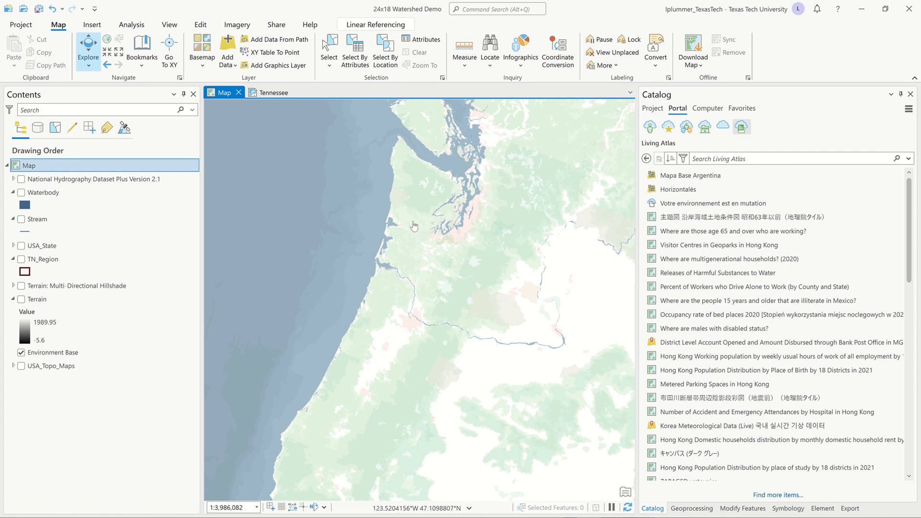
pyautogui.moveTo(486, 342); pyautogui.dragTo(460, 395)
pyautogui.scroll(-2, 461, 395)
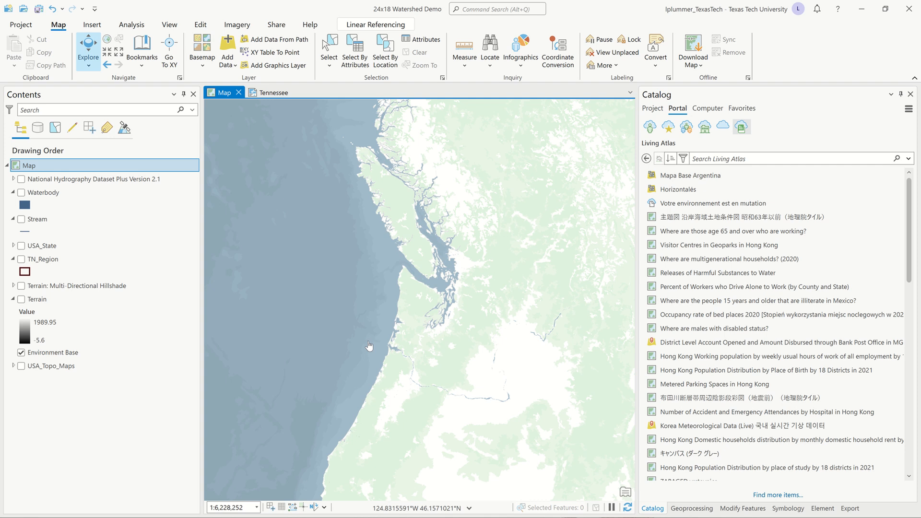
# Step: Switch back to Photoshop, activate the Move tool, collapse the "Tblock" group and expand the "Terrain" group
pyautogui.hotkey('alt', 'Tab')
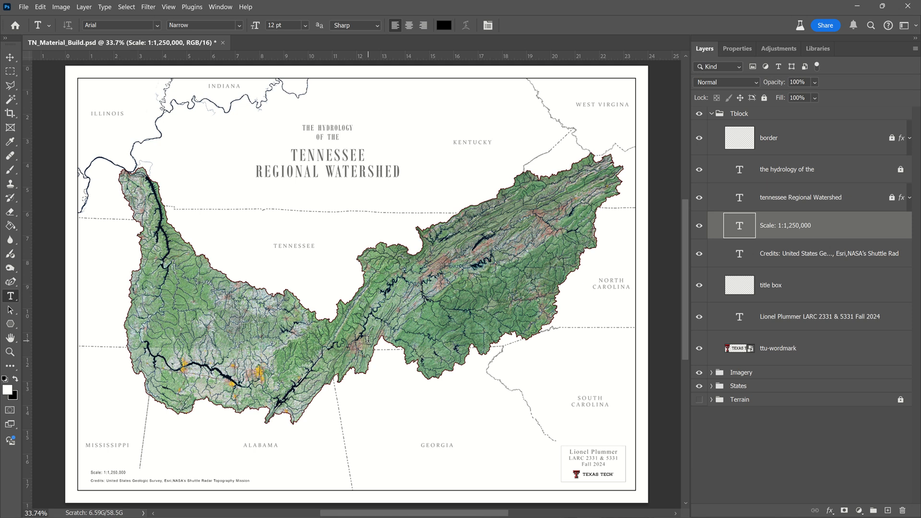
pyautogui.press('alt')
pyautogui.click(11, 59)
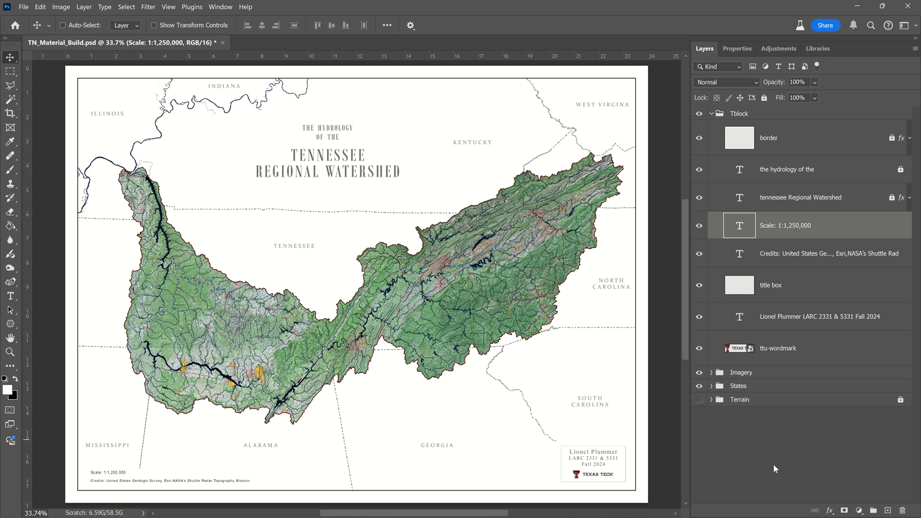
pyautogui.click(713, 114)
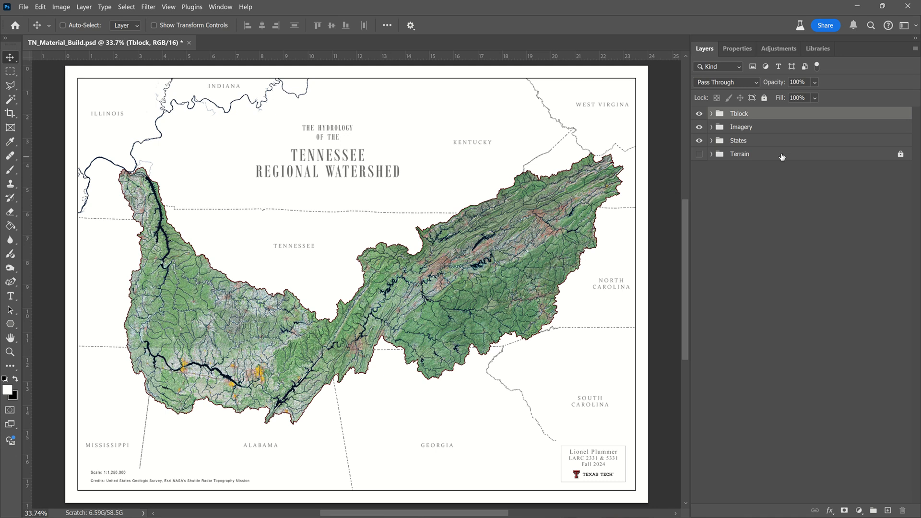
pyautogui.click(712, 154)
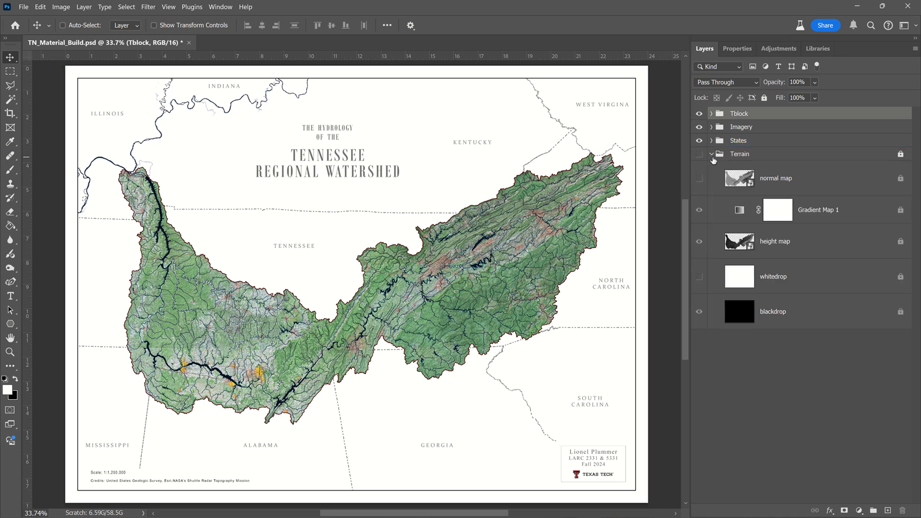
# Step: Collapse the "Terrain" group so that only the four top-level layer groups are listed
pyautogui.click(715, 221)
pyautogui.click(718, 228)
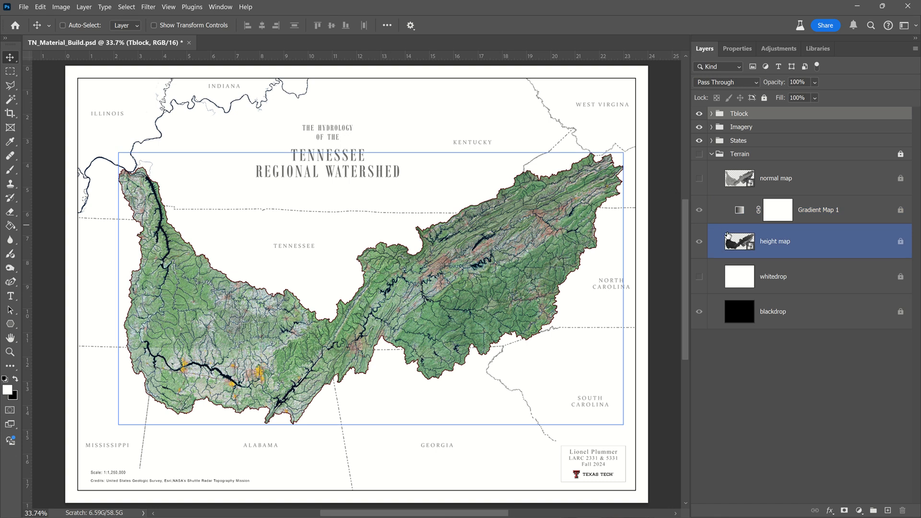
pyautogui.click(712, 154)
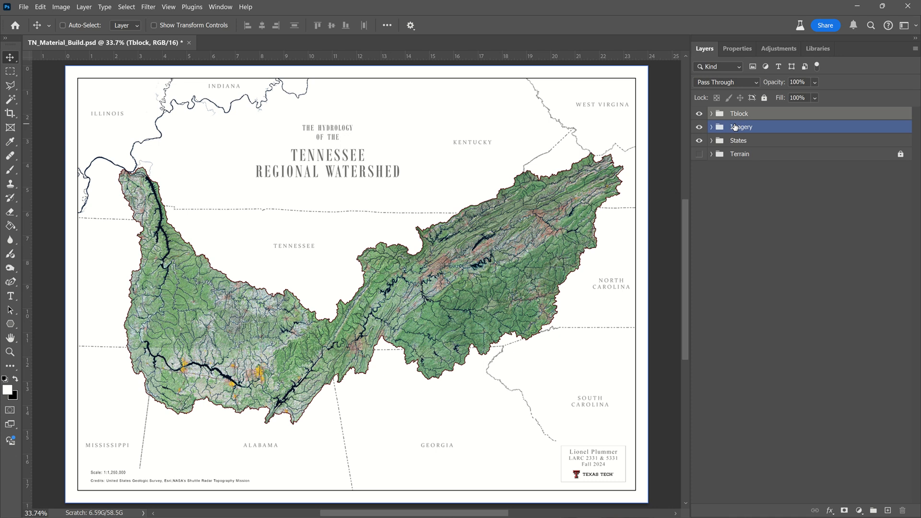
pyautogui.press('ctrl')
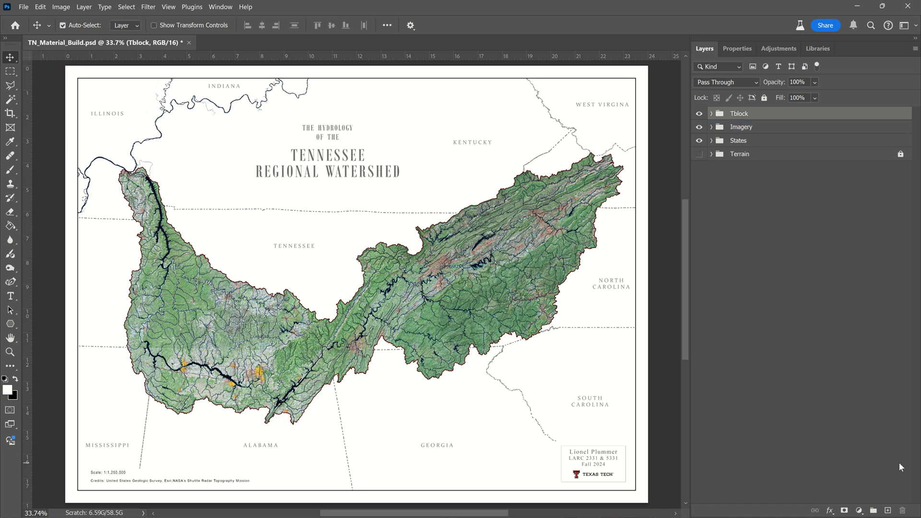
pyautogui.hotkey('ctrl', 'shift', 'p')
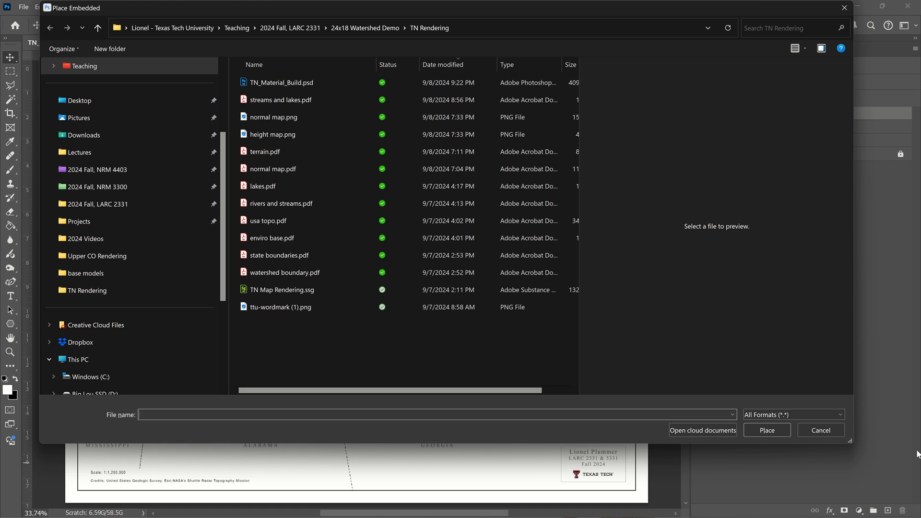
pyautogui.write('material base map')
pyautogui.press('Return')
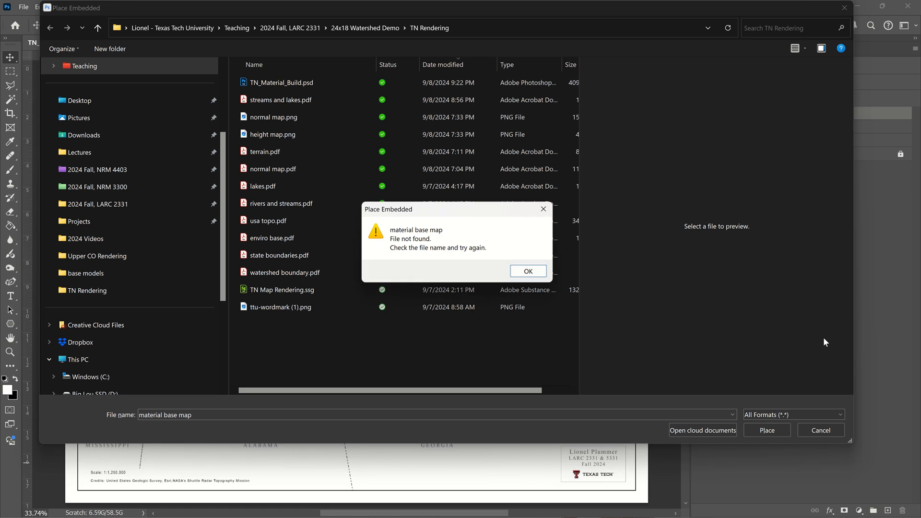
pyautogui.click(527, 273)
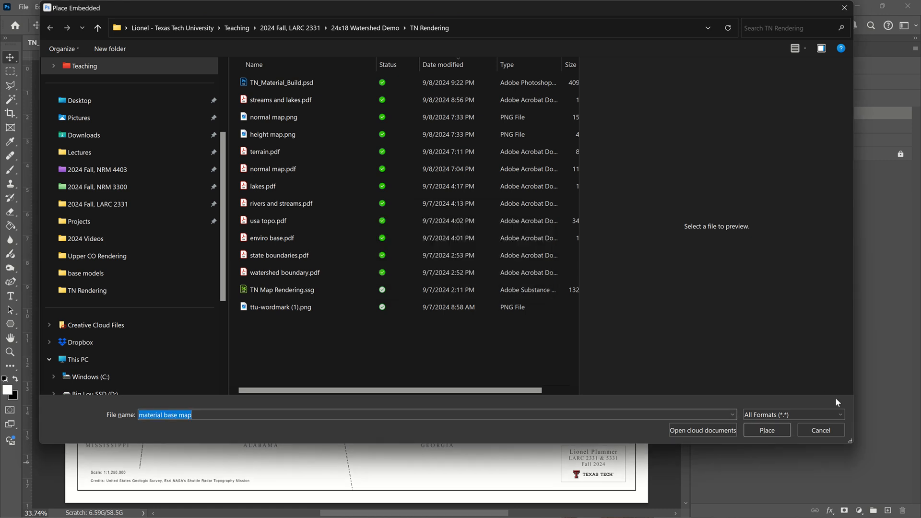
pyautogui.click(828, 431)
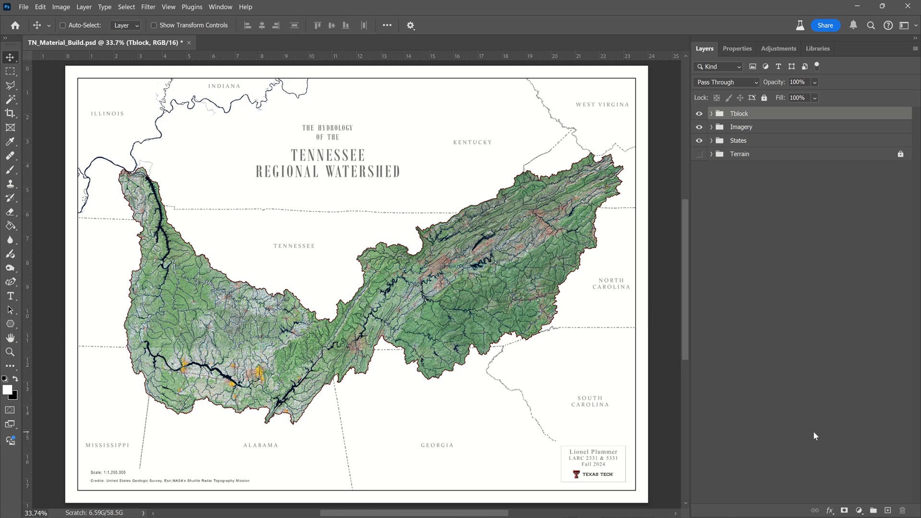
# Step: Quick-export the finished watershed map as a PNG named "material base map" in the "TN Rendering" folder
pyautogui.click(30, 7)
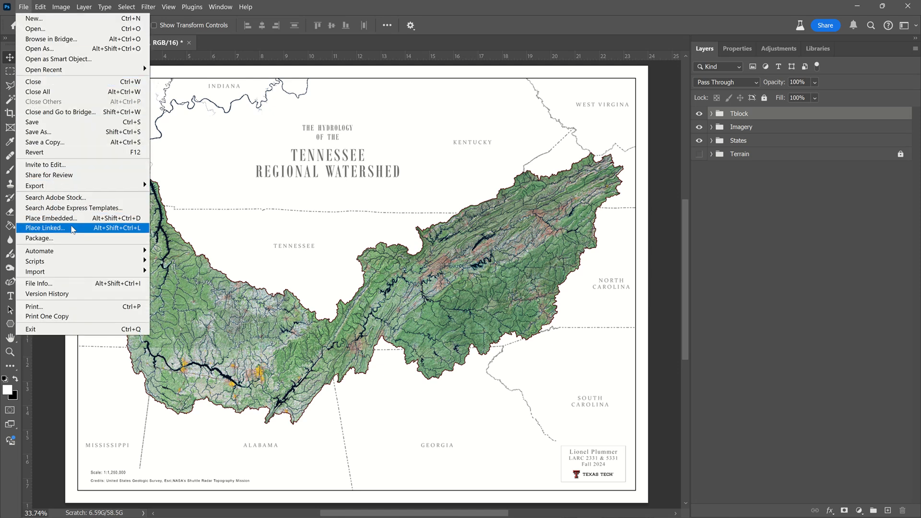
pyautogui.moveTo(87, 187)
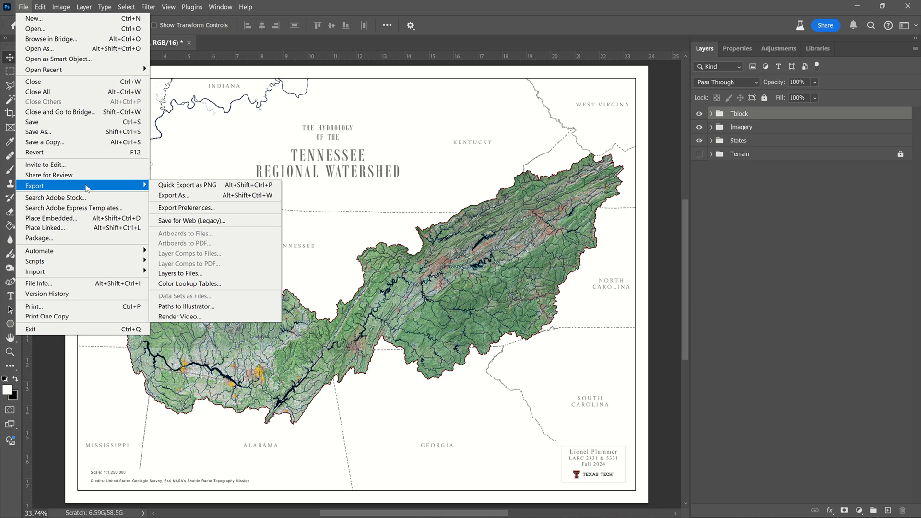
pyautogui.click(203, 186)
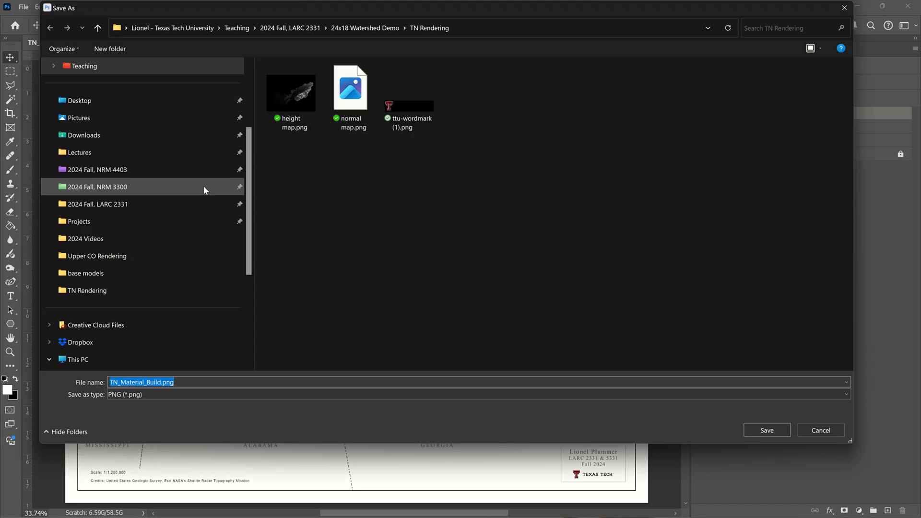
pyautogui.write('materia')
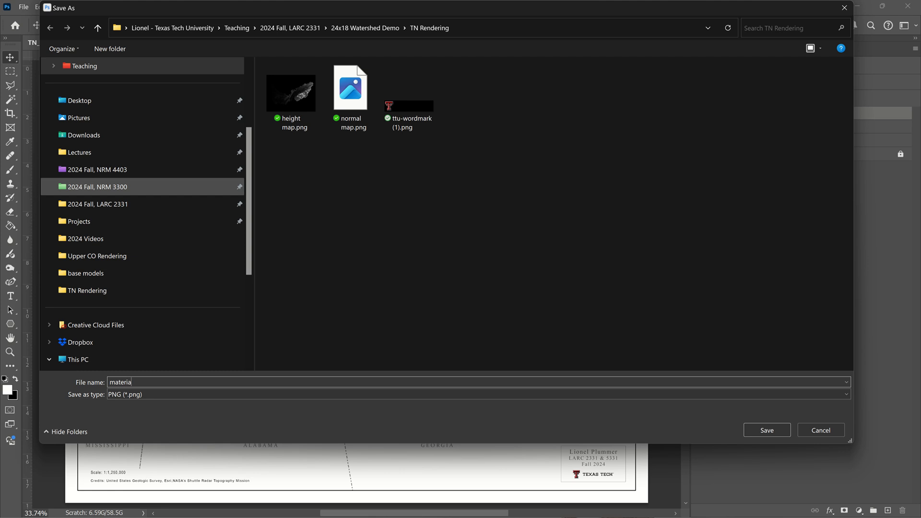
pyautogui.write('b')
pyautogui.write('l base map')
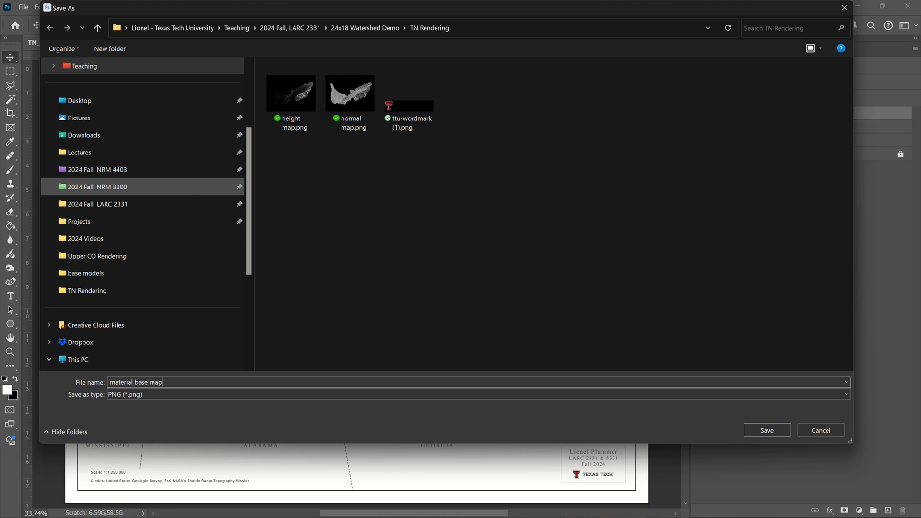
pyautogui.press('Return')
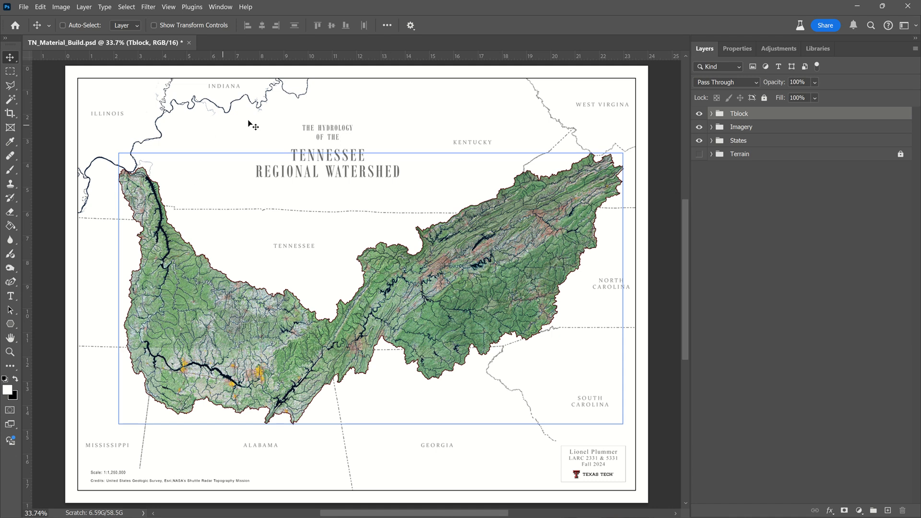
pyautogui.moveTo(477, 4)
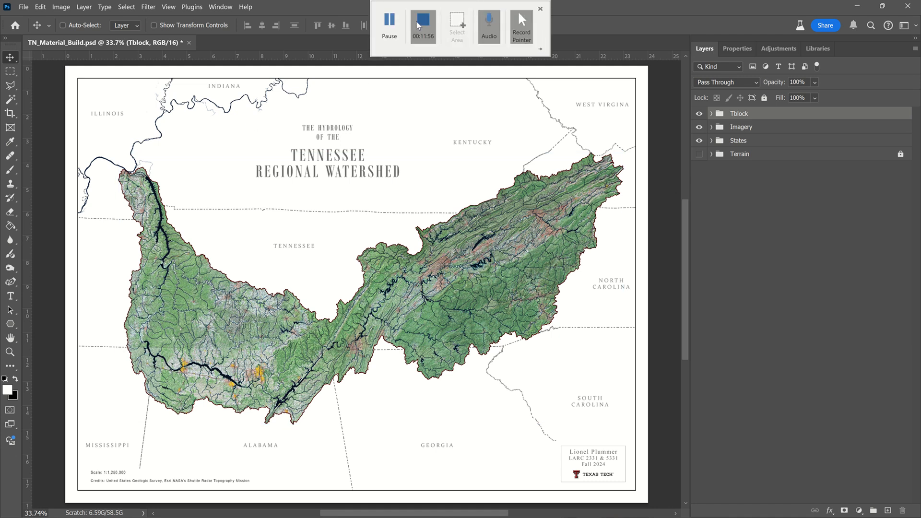